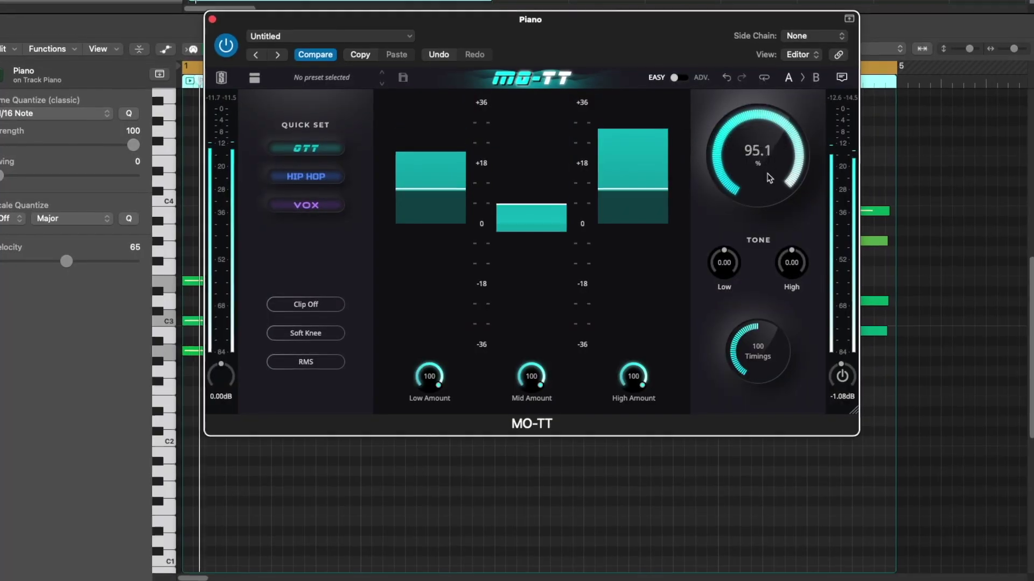
# - Lower the Piano track's MO-TT compression amount to about 29.5 and close the plug-in window
pyautogui.moveTo(763, 156); pyautogui.dragTo(800, 180)
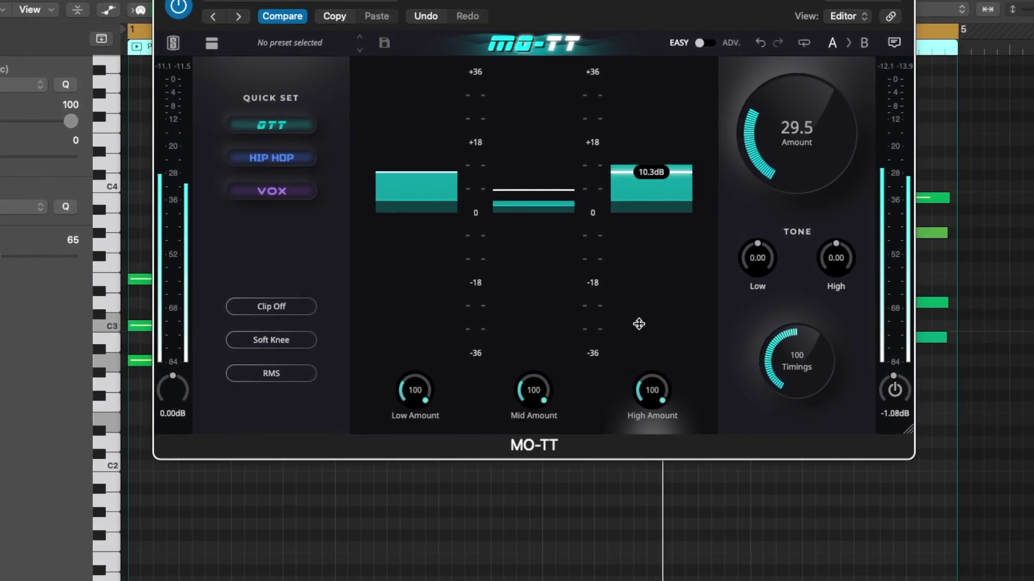
pyautogui.press('super+w')
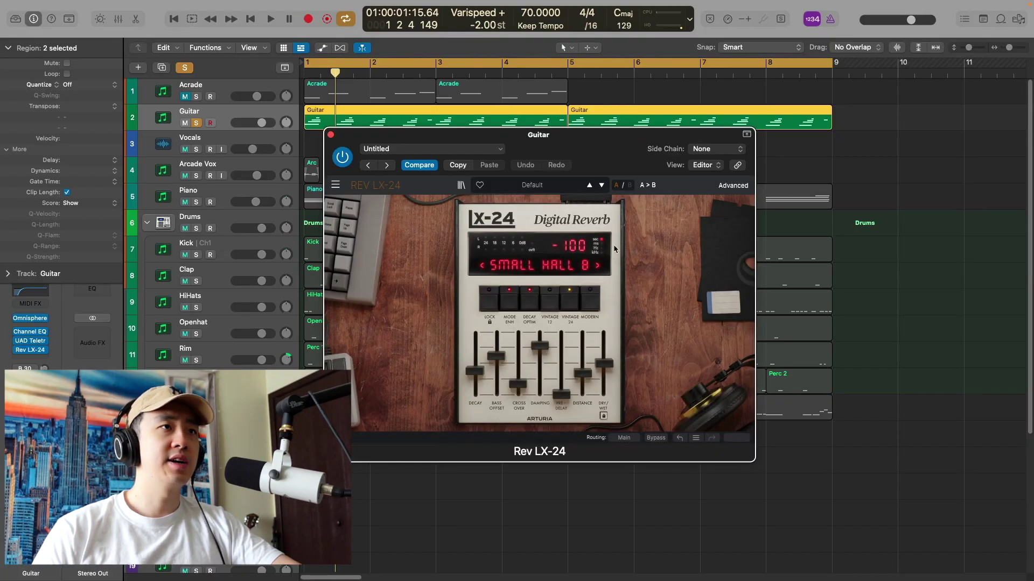
# - Play the Guitar track and compare its sound with the Rev LX-24 reverb bypassed and enabled
pyautogui.moveTo(593, 145)
pyautogui.mouseDown()
pyautogui.moveTo(585, 119)
pyautogui.moveTo(579, 135)
pyautogui.mouseUp()
pyautogui.press('space')
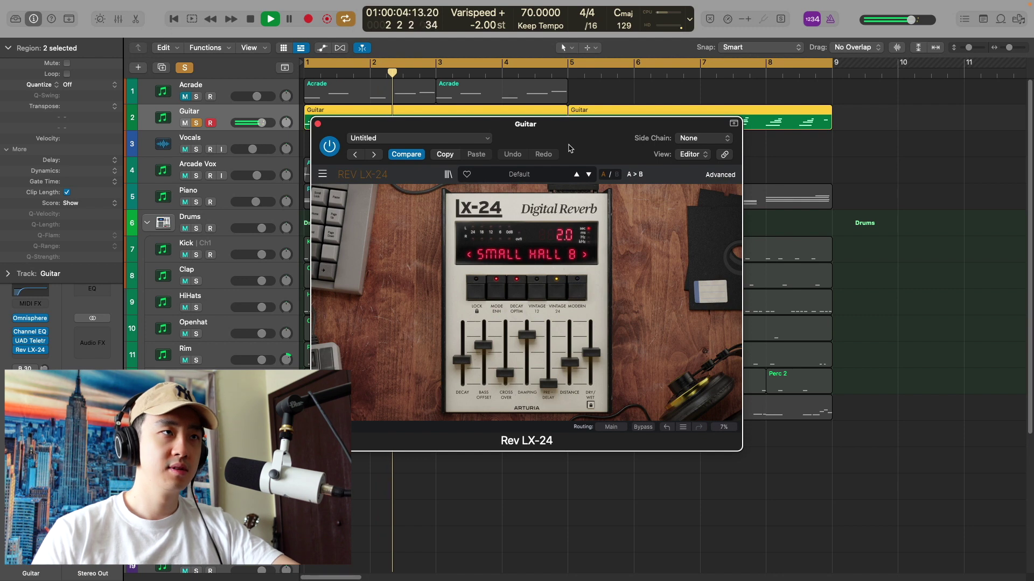
pyautogui.click(337, 149)
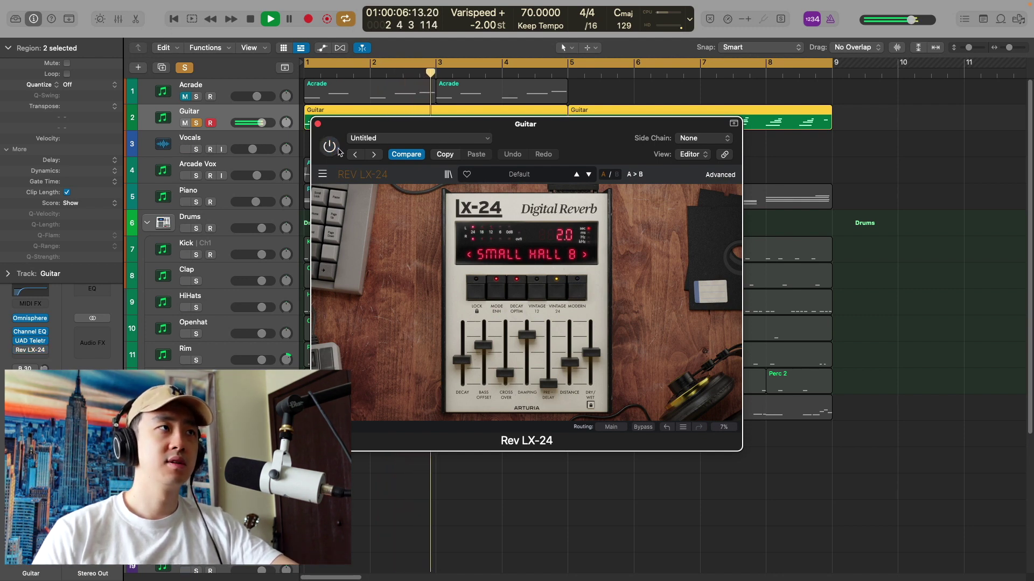
pyautogui.click(336, 152)
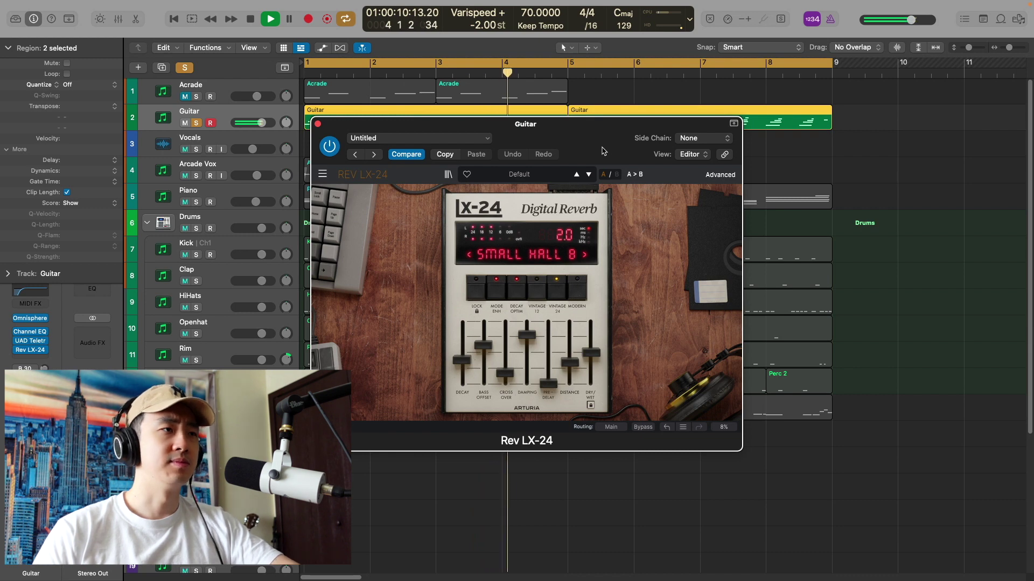
pyautogui.moveTo(606, 140); pyautogui.dragTo(605, 137)
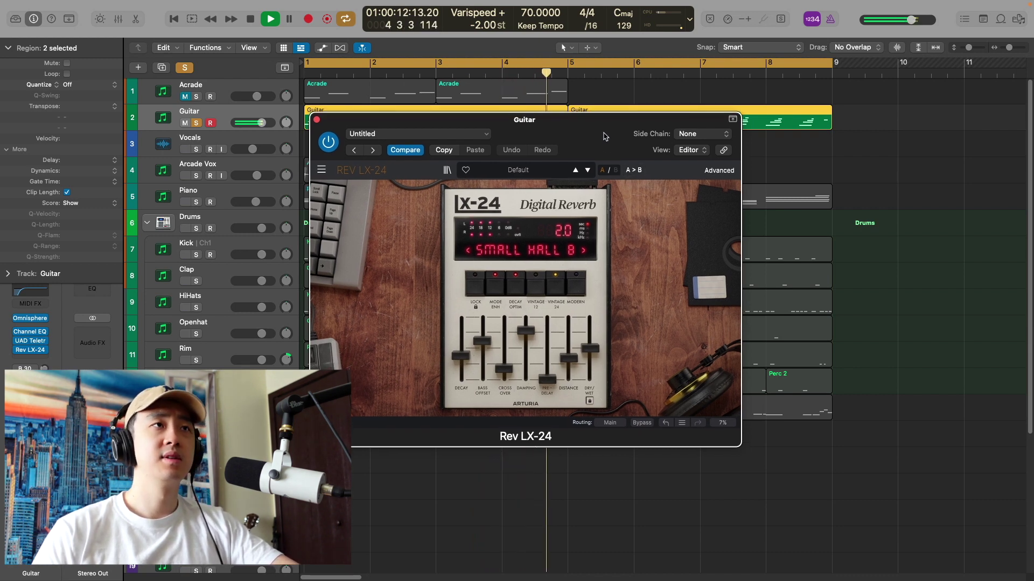
pyautogui.press('space')
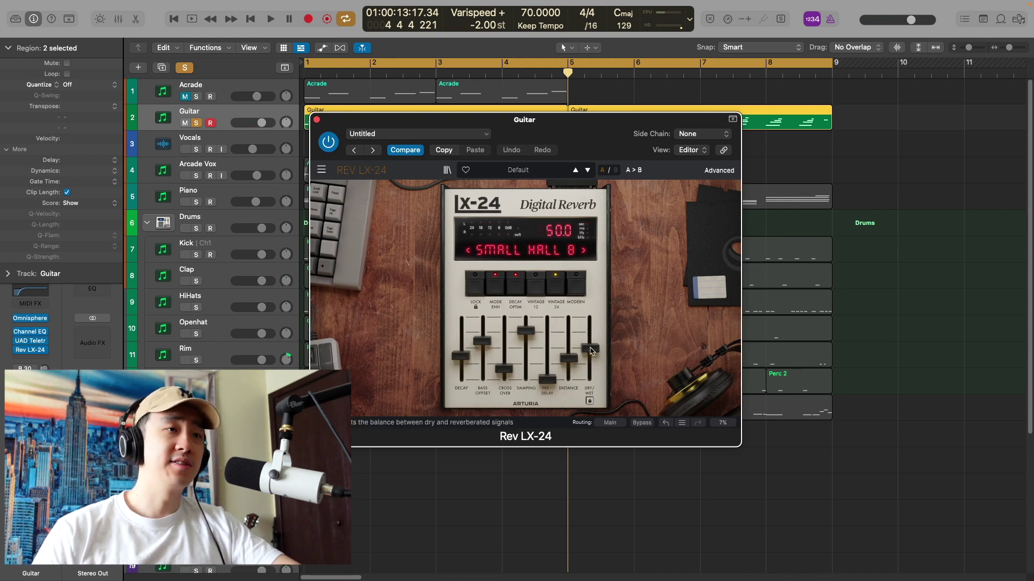
# - Audition the Guitar track with the reverb's dry/wet mix lowered to 22.4 on the Default preset
pyautogui.press('space')
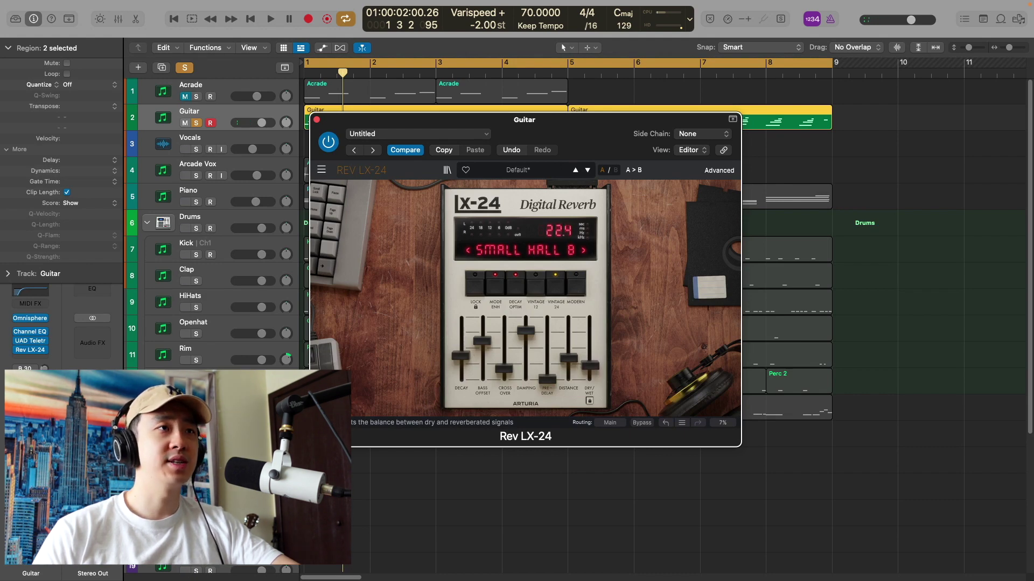
pyautogui.press('space')
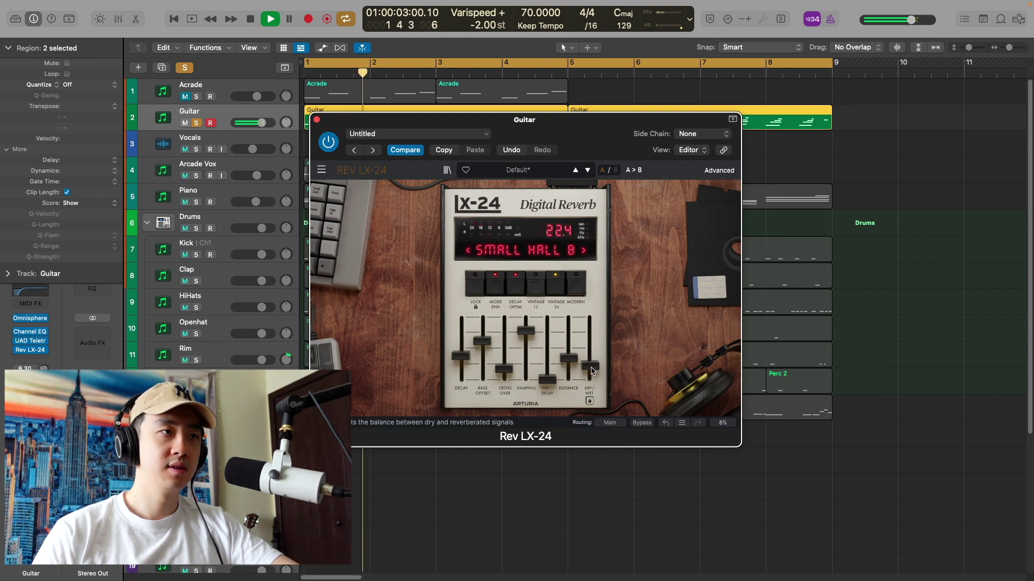
pyautogui.press('space')
# - Load the Modern Guitar Hall reverb preset on the Guitar track and audition it with dry/wet at 20.0
pyautogui.click(517, 170)
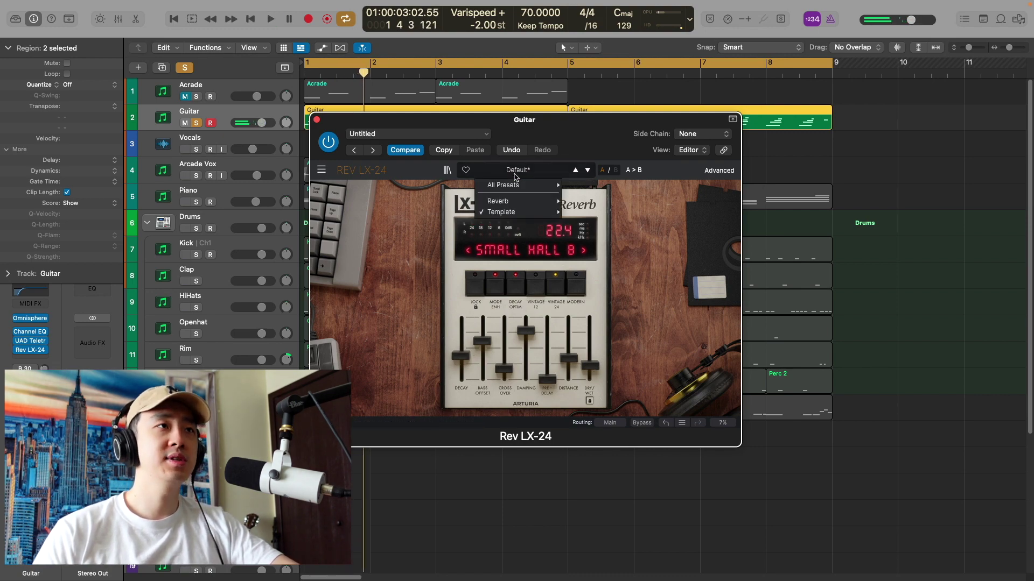
pyautogui.moveTo(516, 201)
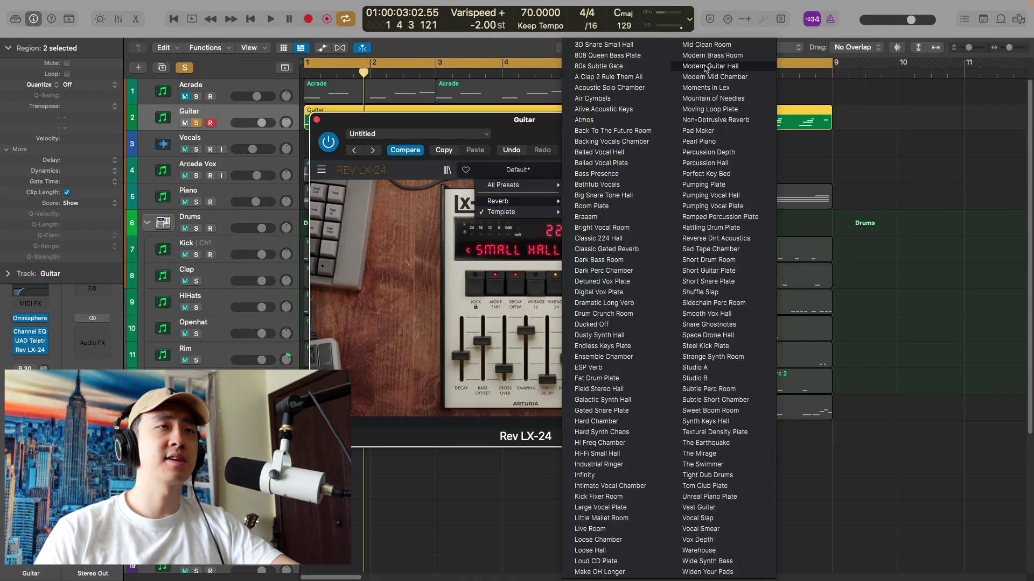
pyautogui.click(716, 65)
pyautogui.press('space')
pyautogui.moveTo(598, 134); pyautogui.dragTo(592, 116)
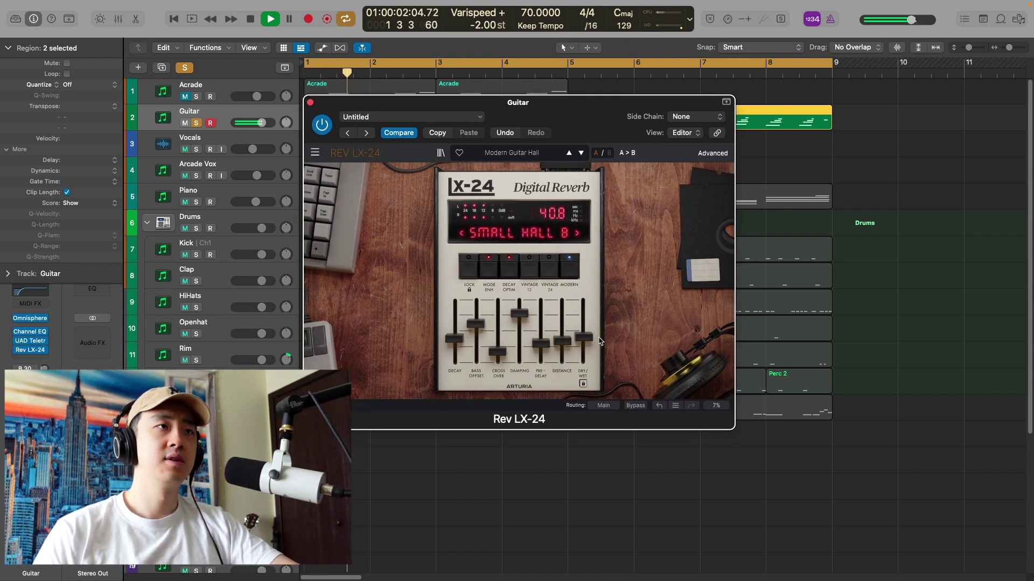
pyautogui.moveTo(583, 337); pyautogui.dragTo(584, 349)
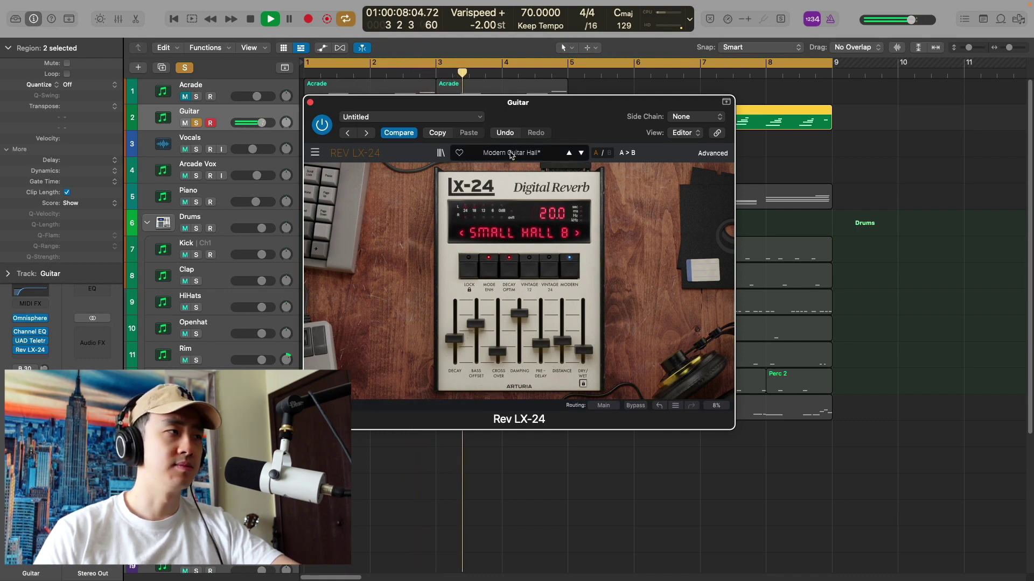
# - Try the Vast Guitar reverb preset during playback from the start, with dry/wet lowered to 16.0
pyautogui.click(510, 154)
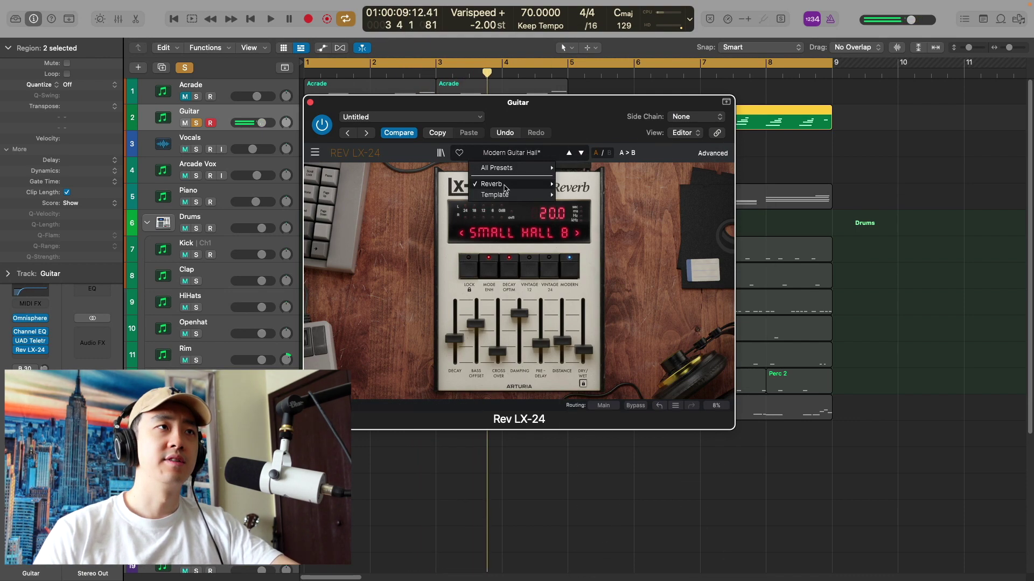
pyautogui.moveTo(533, 183)
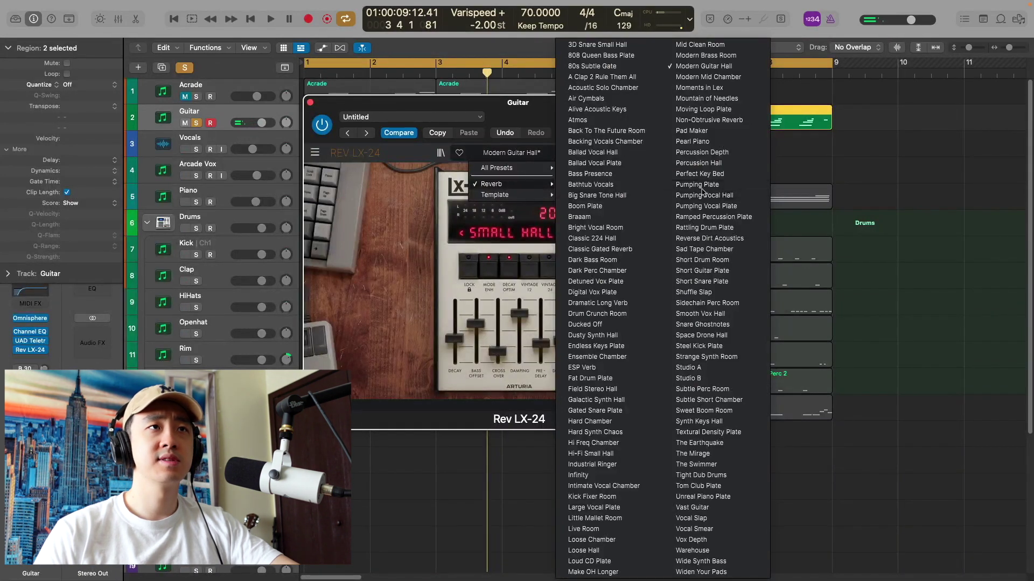
pyautogui.click(715, 508)
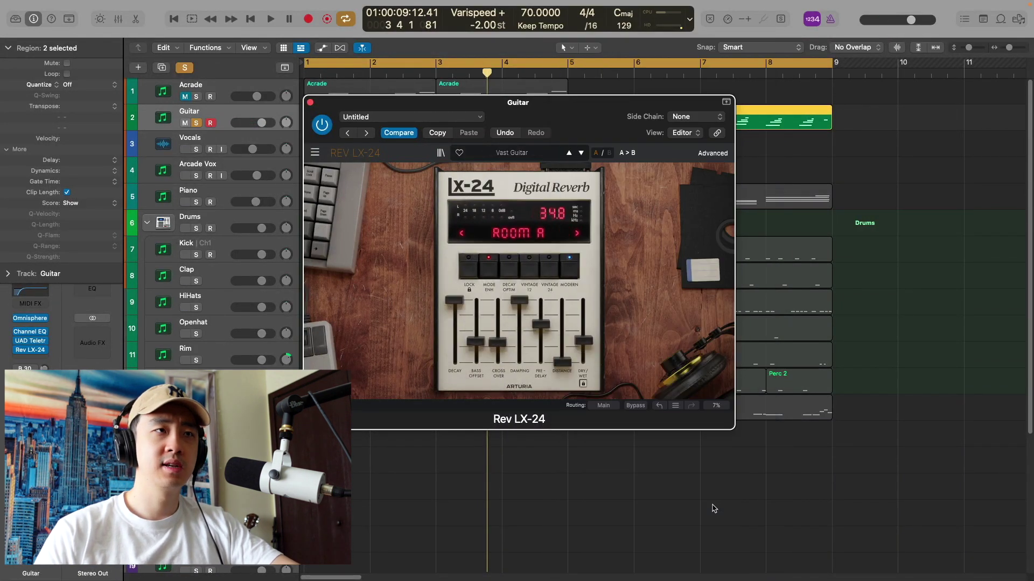
pyautogui.press('Return')
pyautogui.press('space')
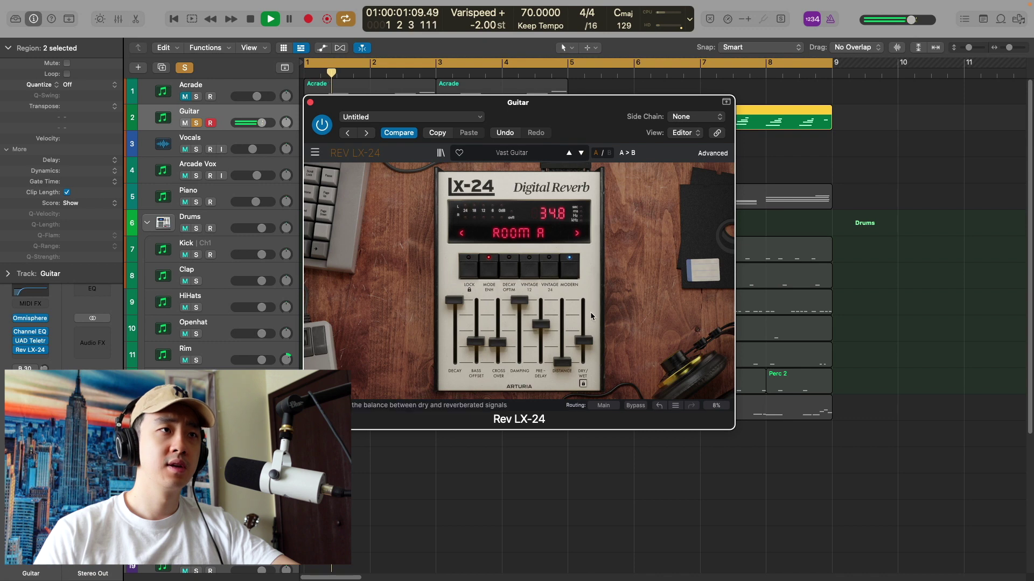
pyautogui.moveTo(595, 343); pyautogui.dragTo(594, 352)
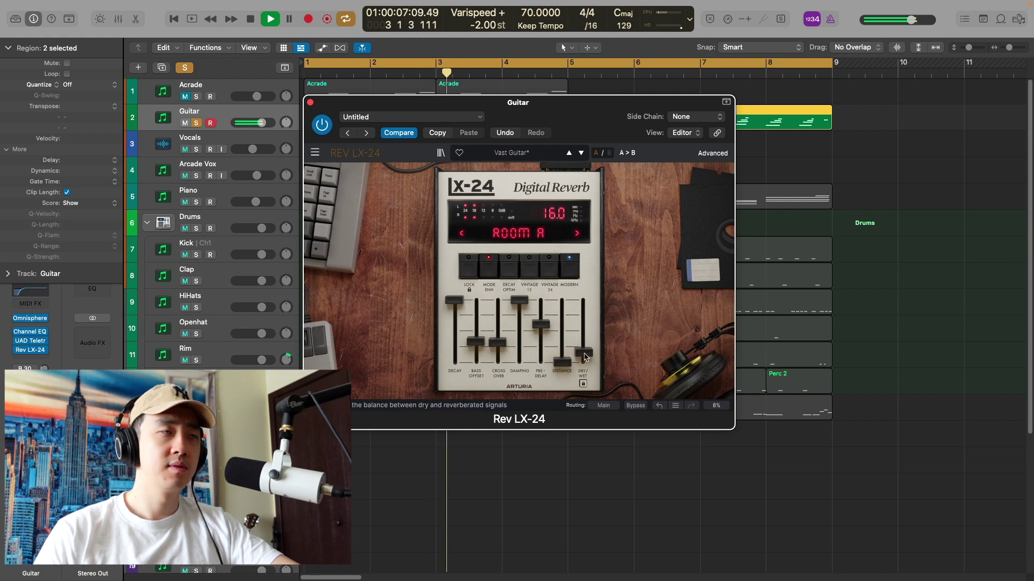
# - Try the Short Guitar Plate reverb preset with dry/wet at 12.0 and compare it with the bypassed sound
pyautogui.click(512, 153)
pyautogui.moveTo(510, 185)
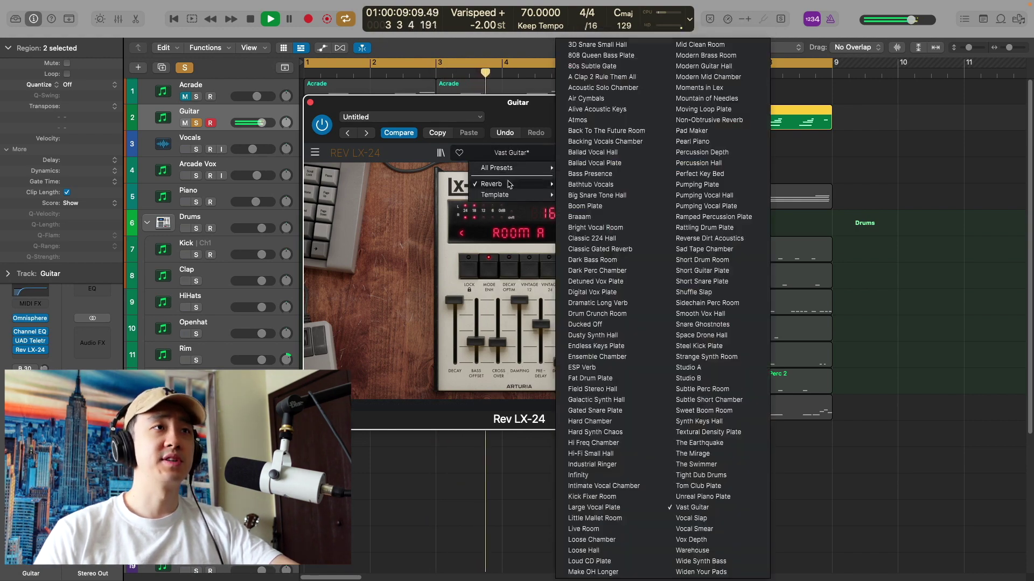
pyautogui.click(702, 270)
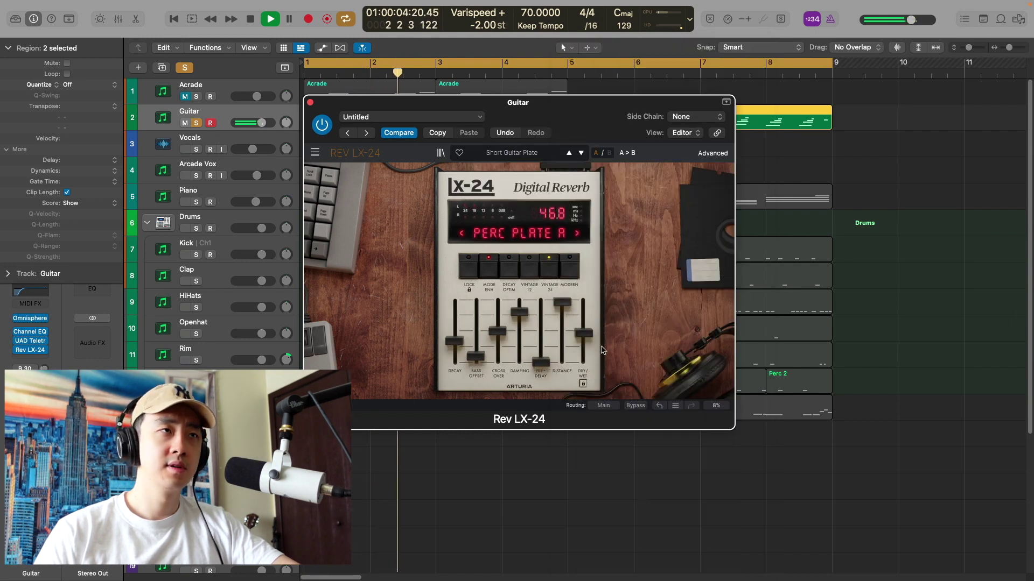
pyautogui.moveTo(585, 333); pyautogui.dragTo(585, 353)
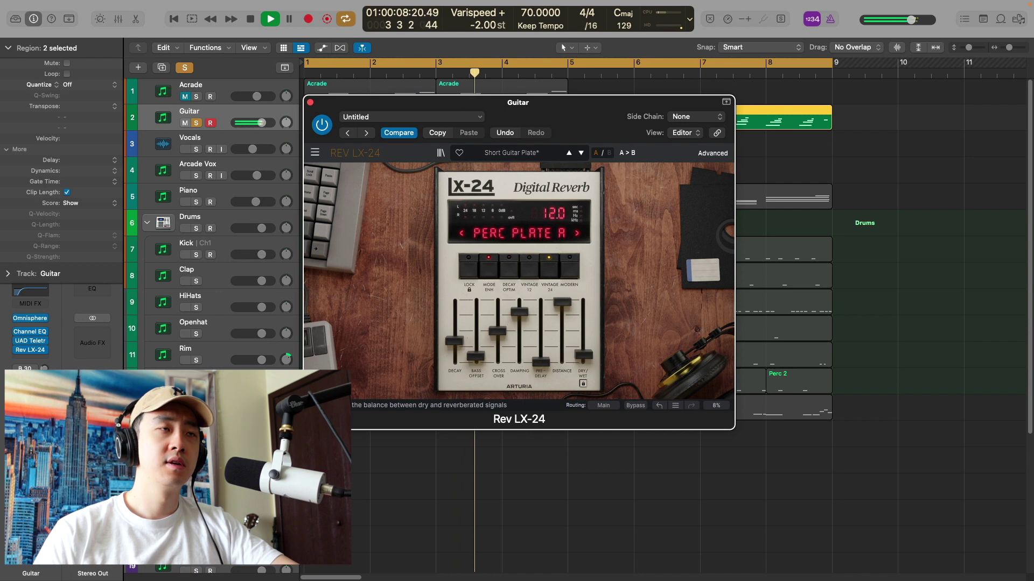
pyautogui.click(320, 126)
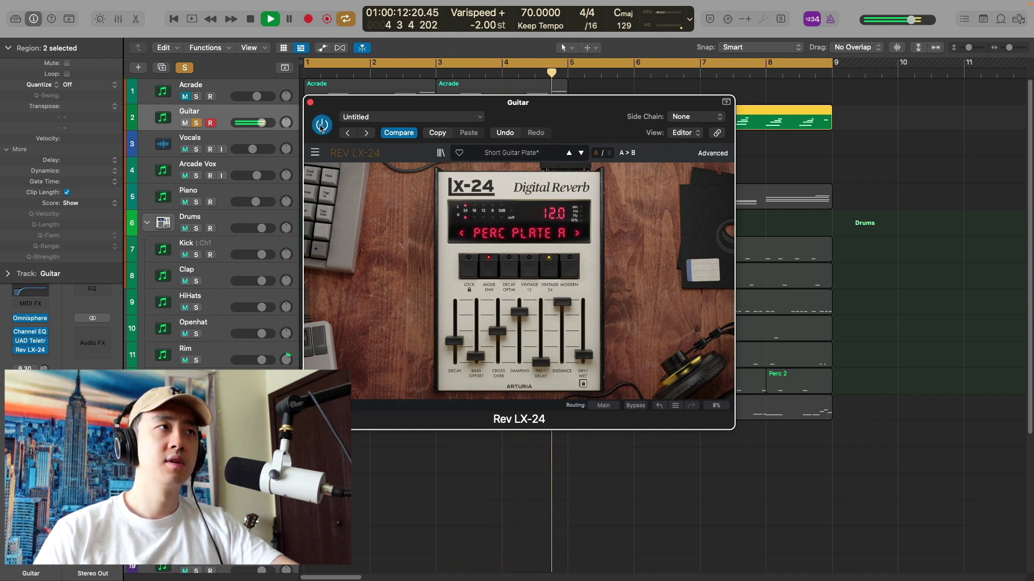
pyautogui.moveTo(542, 110); pyautogui.dragTo(540, 112)
# - Try the Atmos reverb preset on the Guitar track and lower its dry/wet mix to 10.8 during playback
pyautogui.click(511, 153)
pyautogui.moveTo(503, 186)
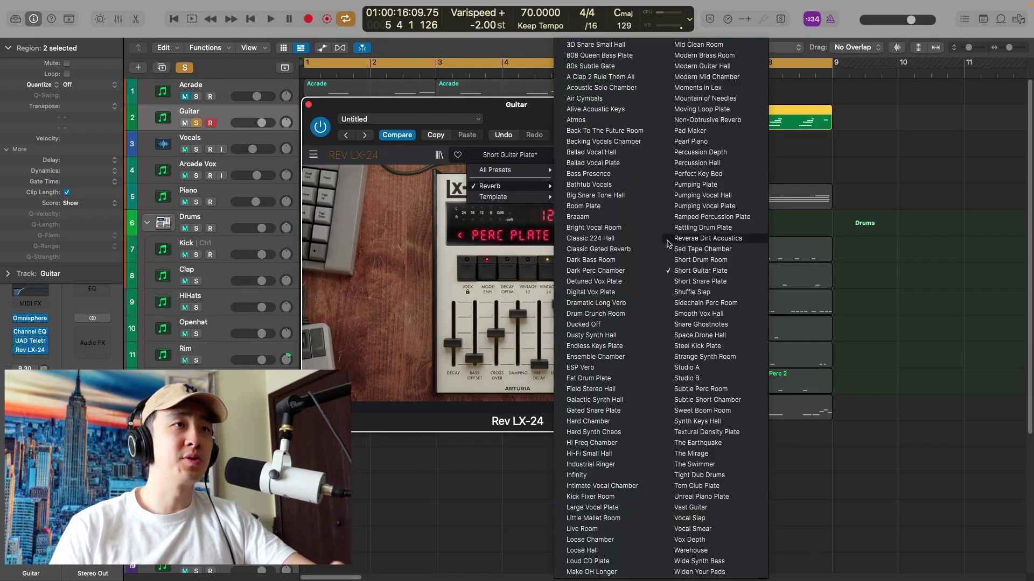
pyautogui.click(576, 120)
pyautogui.press('space')
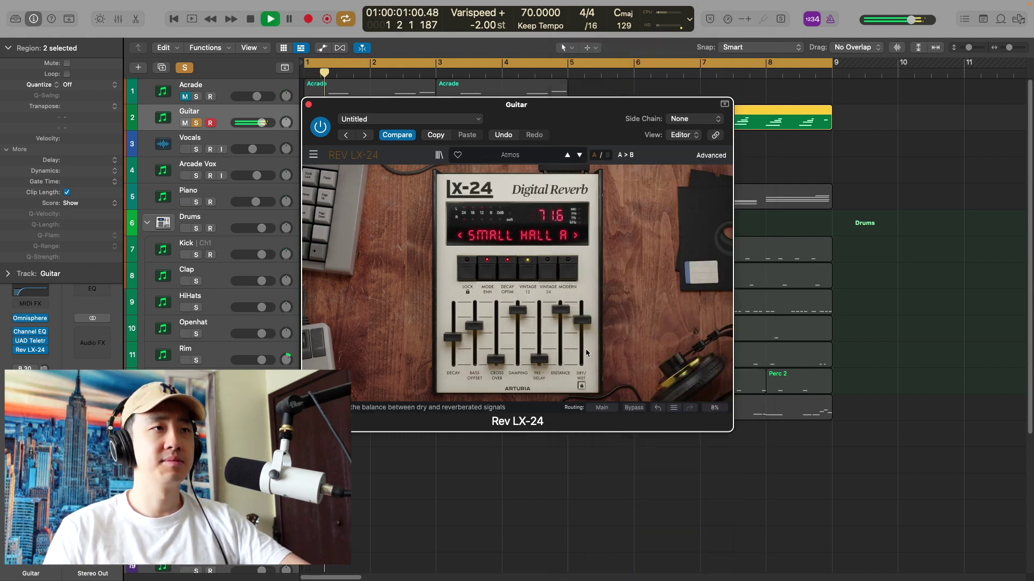
pyautogui.moveTo(581, 320); pyautogui.dragTo(581, 356)
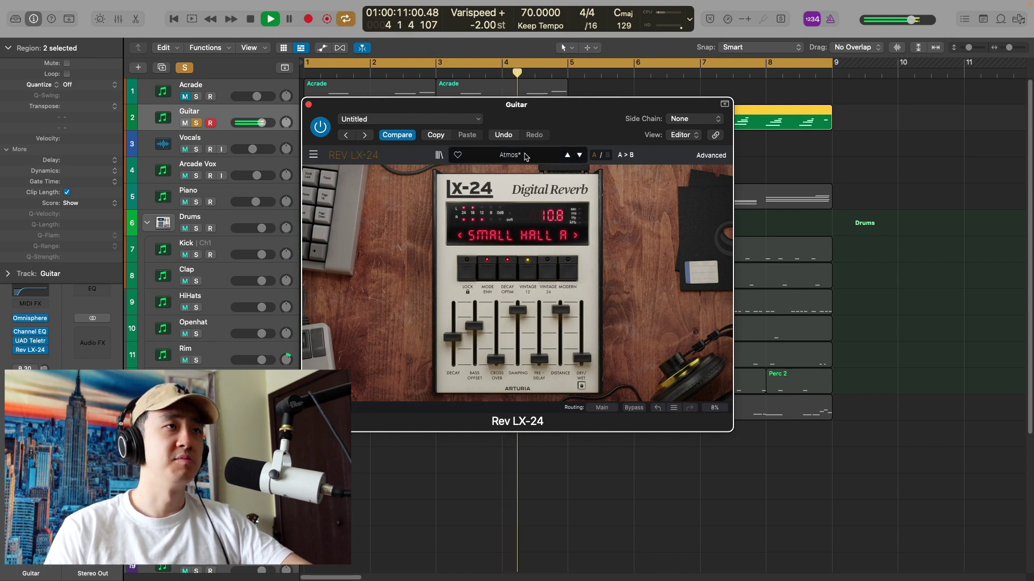
# - Try the Bathtub Vocals reverb preset on the guitar with dry/wet at 12.8, and stop playback after listening
pyautogui.click(510, 155)
pyautogui.moveTo(514, 186)
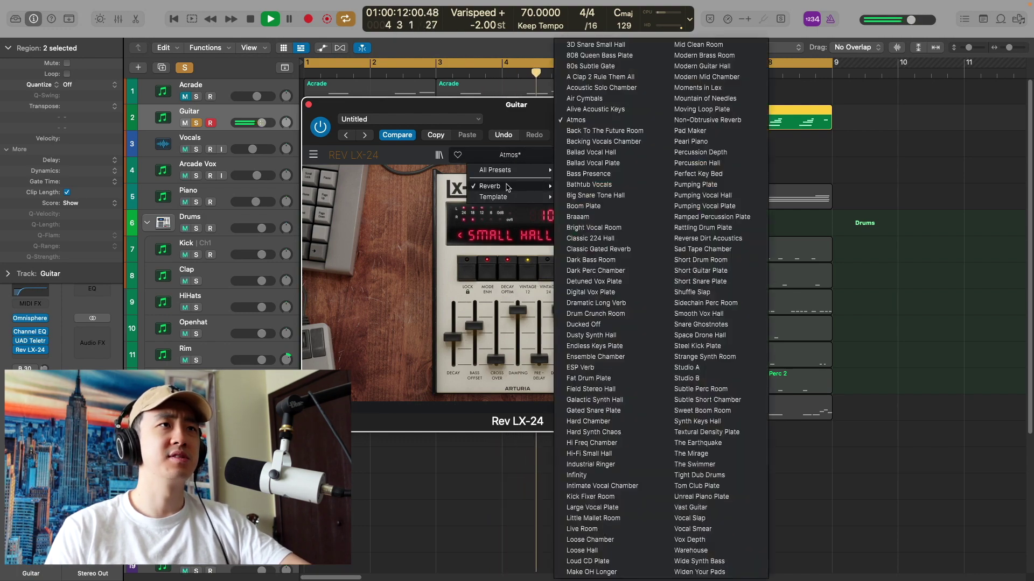
pyautogui.click(606, 185)
pyautogui.moveTo(582, 334); pyautogui.dragTo(582, 357)
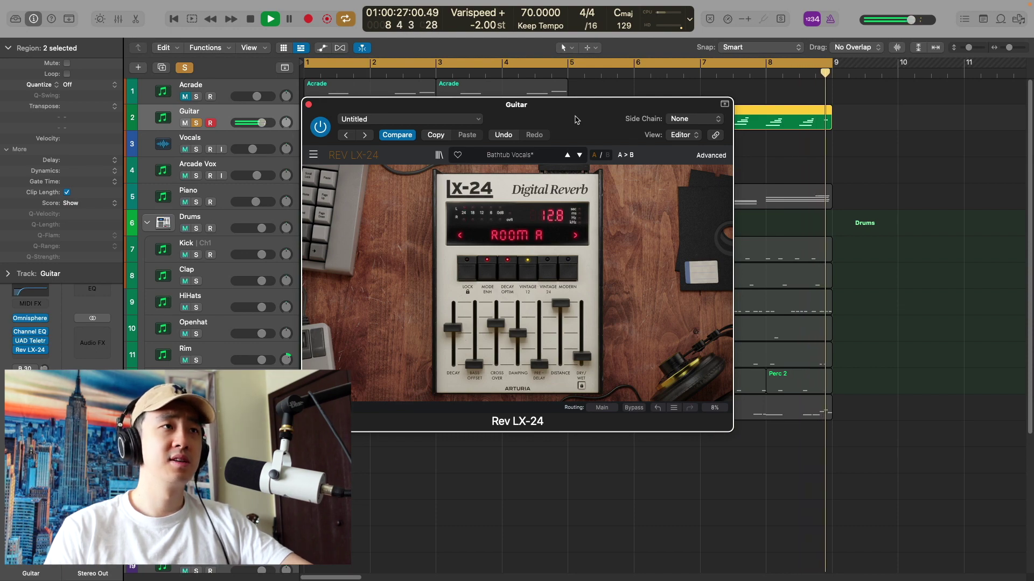
pyautogui.press('space')
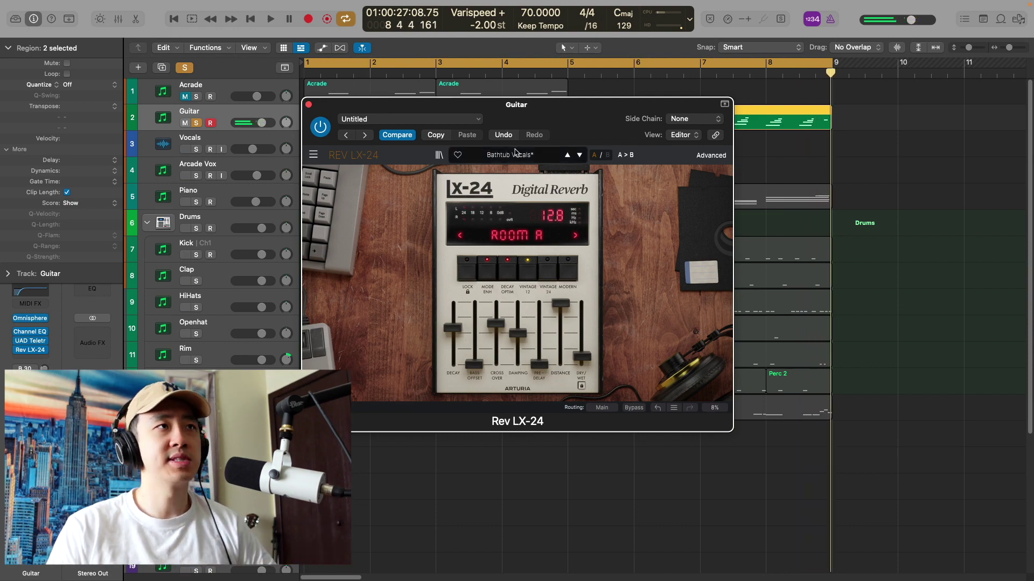
# - Load the Modern Guitar Hall reverb preset on the Guitar track, set dry/wet to 19.6, and close the plug-in
pyautogui.click(514, 155)
pyautogui.moveTo(508, 194)
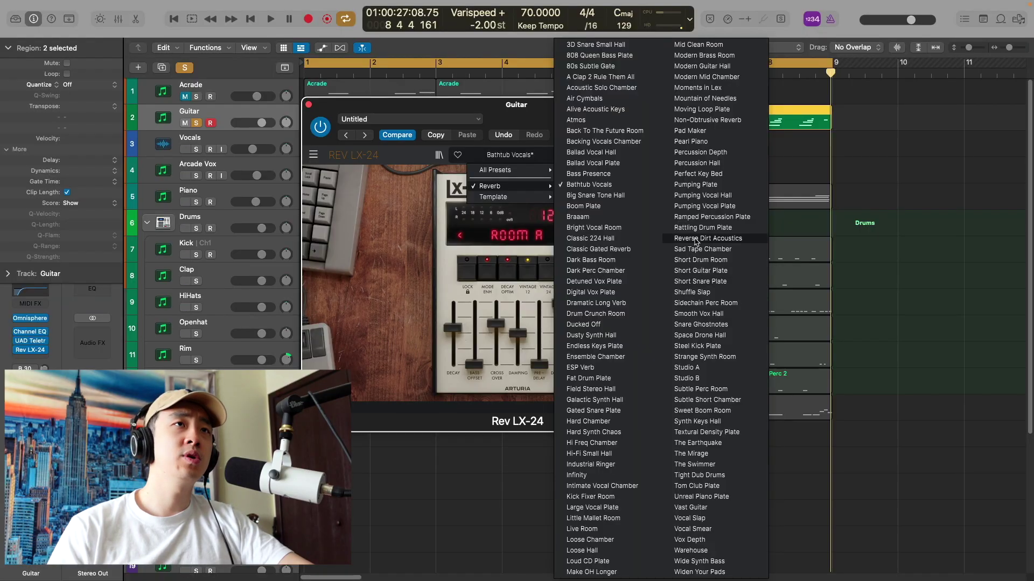
pyautogui.click(702, 66)
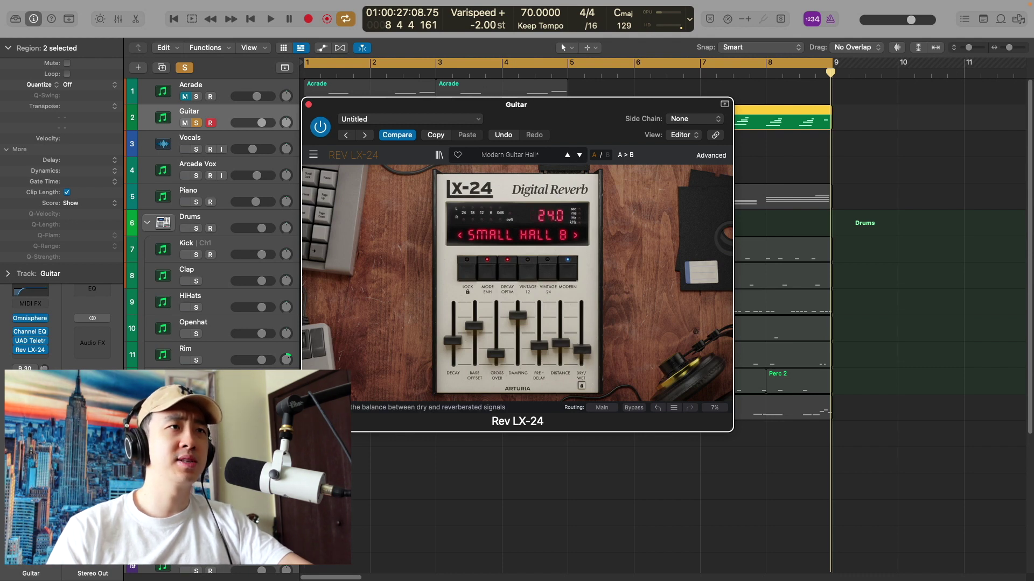
pyautogui.press('space')
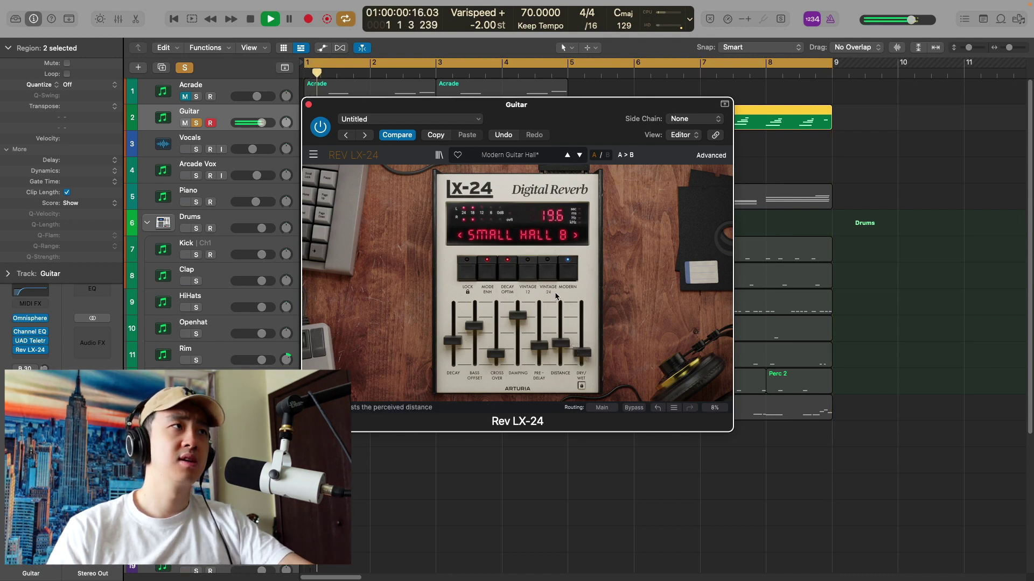
pyautogui.click(309, 104)
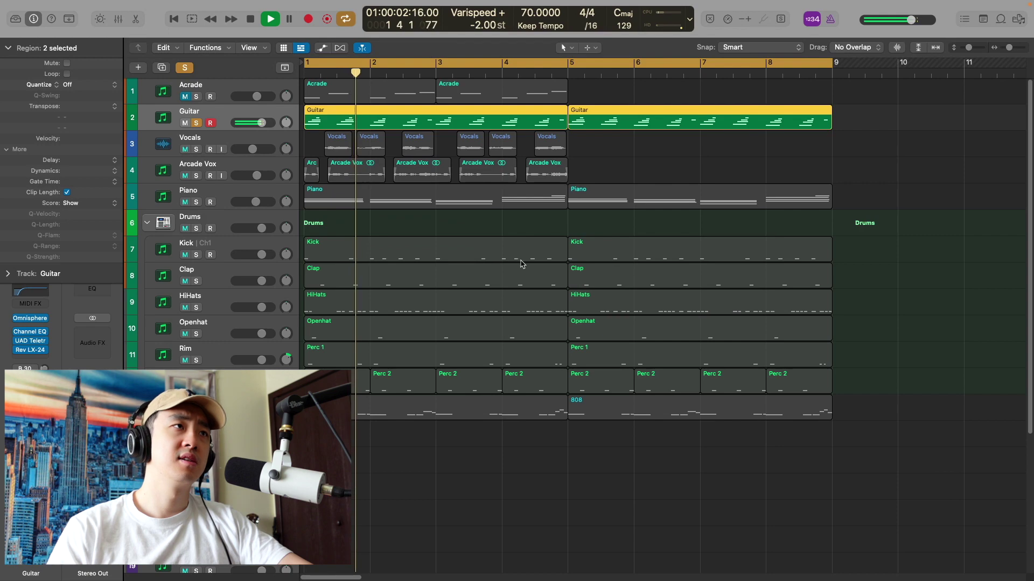
# - Play the Vocals track with the Default reverb preset, lower dry/wet to 20.0, and stop playback
pyautogui.click(485, 225)
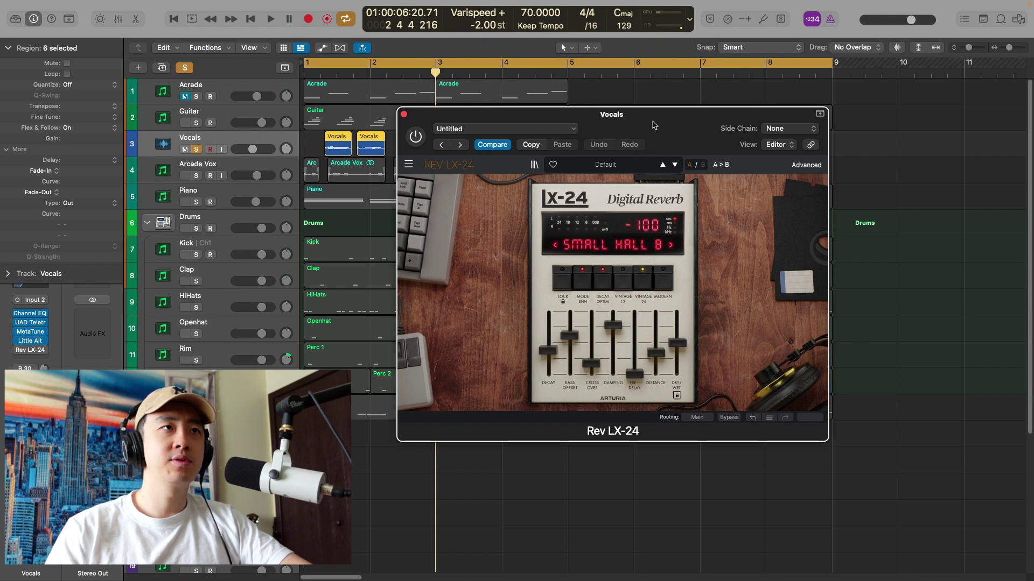
pyautogui.moveTo(652, 125); pyautogui.dragTo(635, 137)
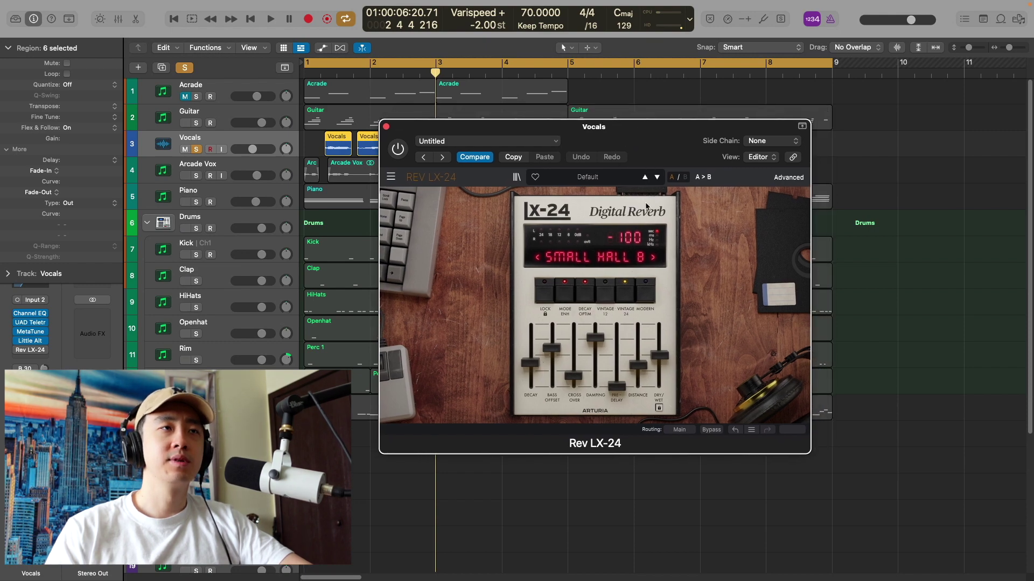
pyautogui.click(584, 176)
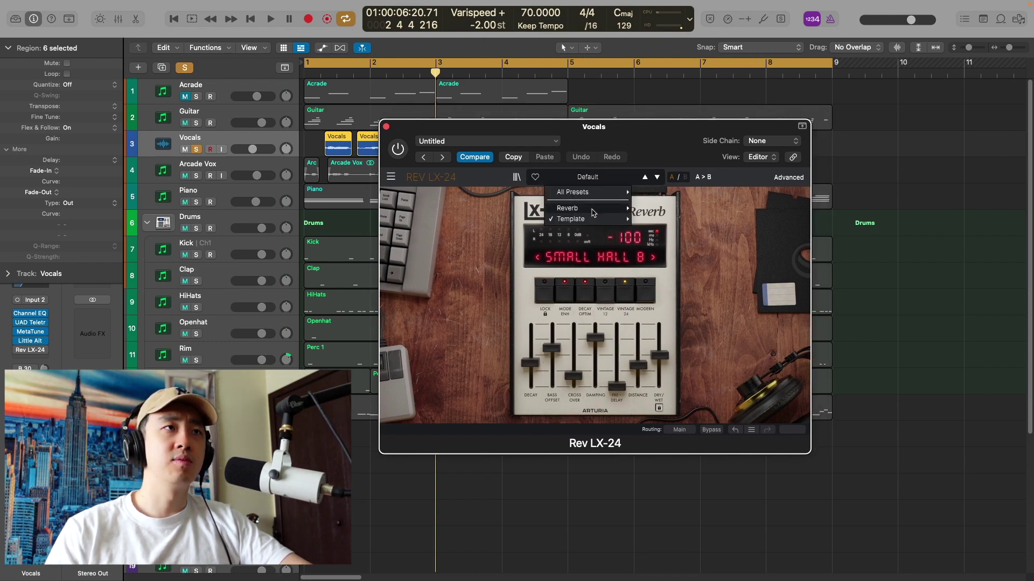
pyautogui.click(575, 130)
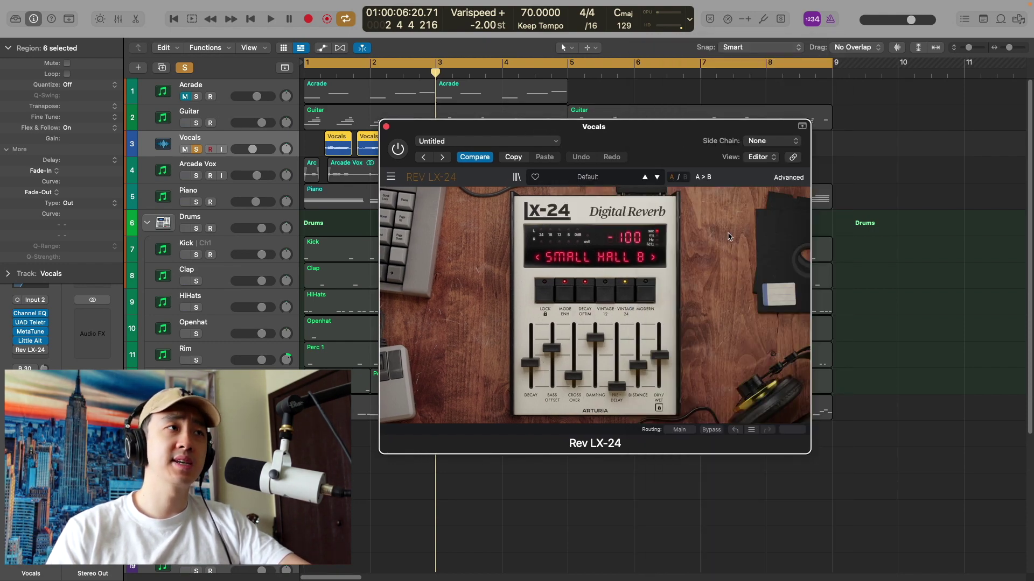
pyautogui.press('space')
pyautogui.moveTo(620, 144); pyautogui.dragTo(599, 141)
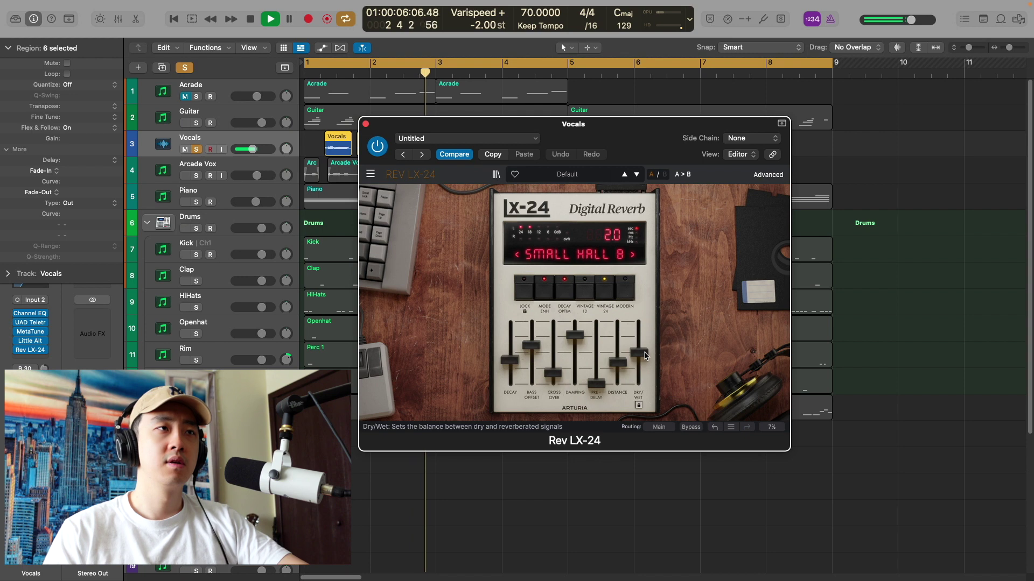
pyautogui.moveTo(645, 355); pyautogui.dragTo(645, 371)
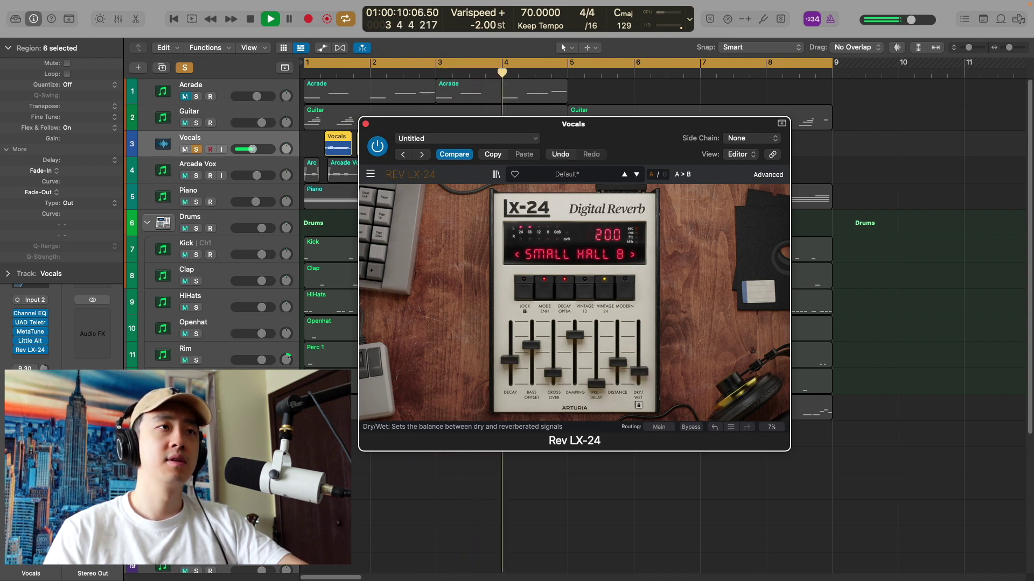
pyautogui.press('space')
# - Try the Pumping Vocal Plate reverb preset on the Vocals track and lower its dry/wet mix to about 20 during playback
pyautogui.click(555, 176)
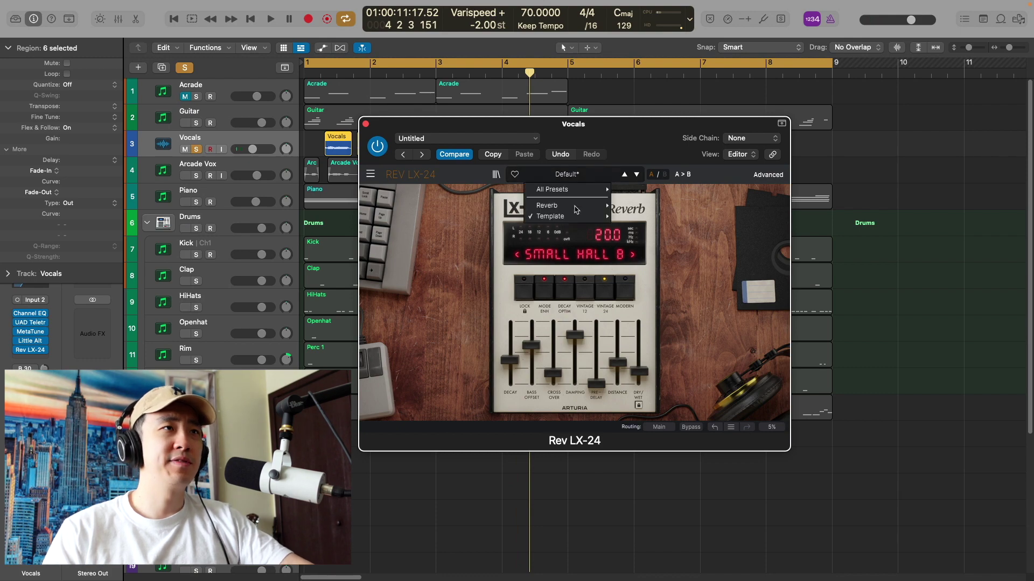
pyautogui.moveTo(562, 206)
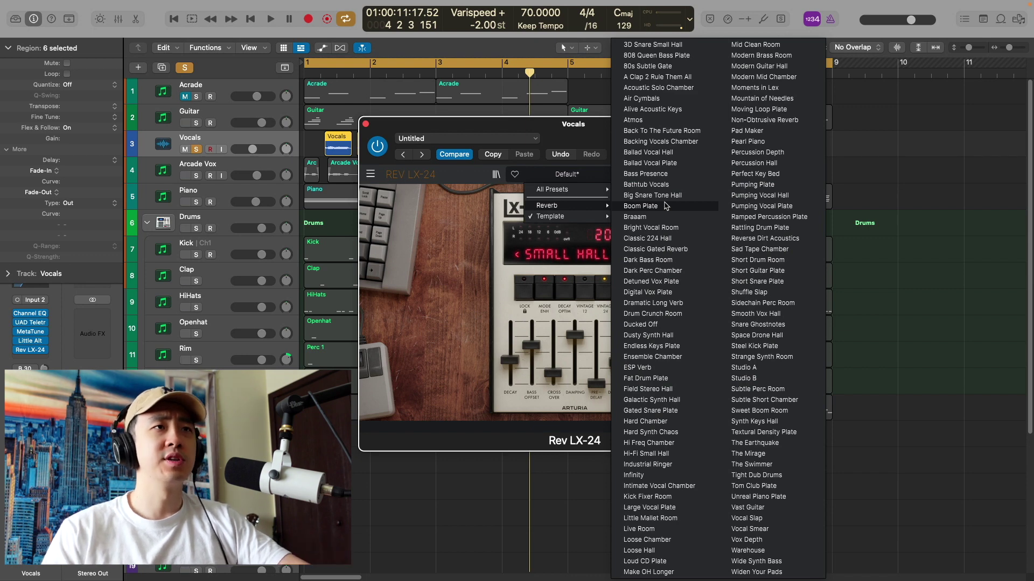
pyautogui.click(788, 208)
pyautogui.press('space')
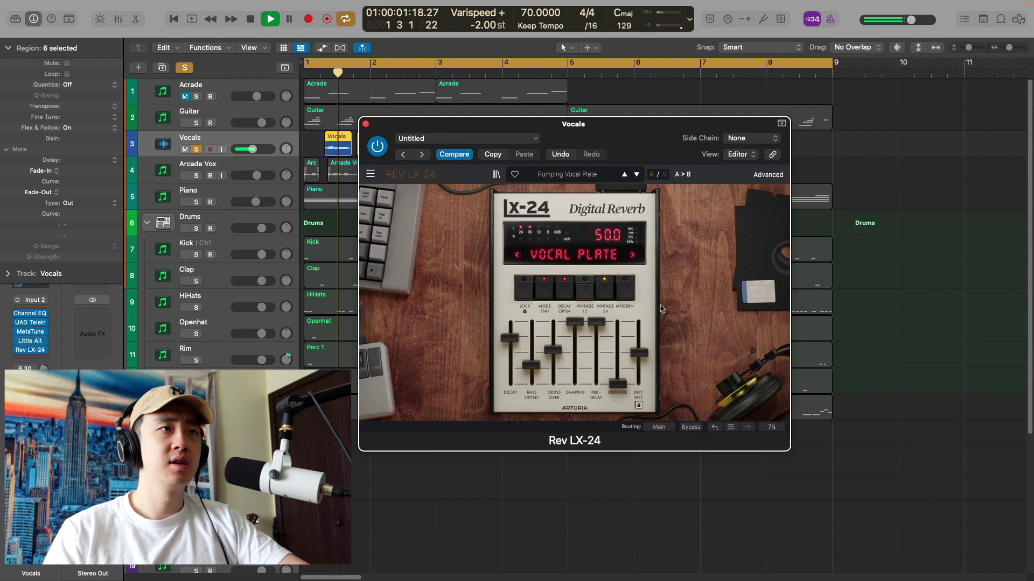
pyautogui.moveTo(639, 353); pyautogui.dragTo(639, 369)
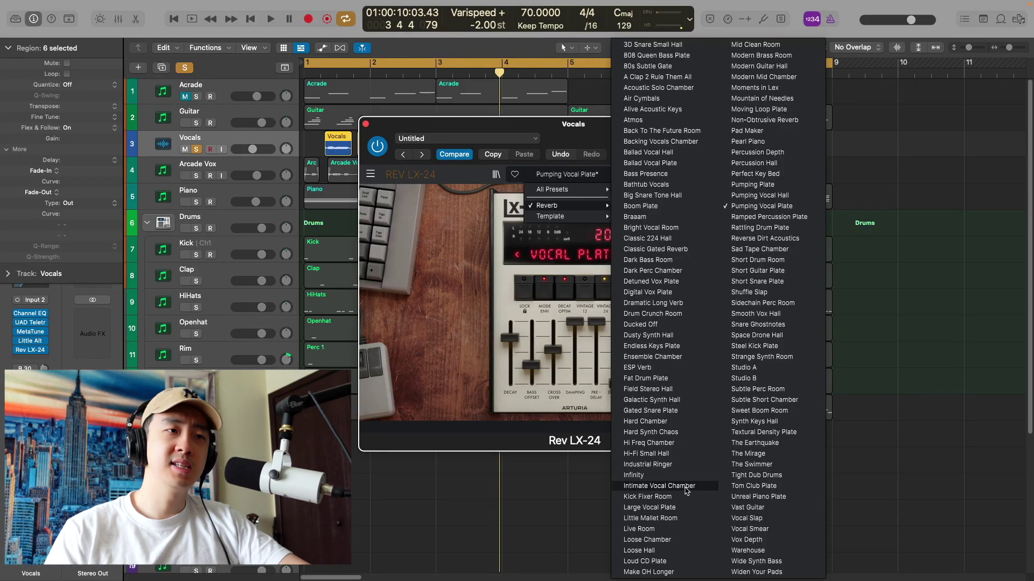
# - Load the Intimate Vocal Chamber reverb preset on the Vocals track and lower its dry/wet mix during playback
pyautogui.click(686, 486)
pyautogui.press('space')
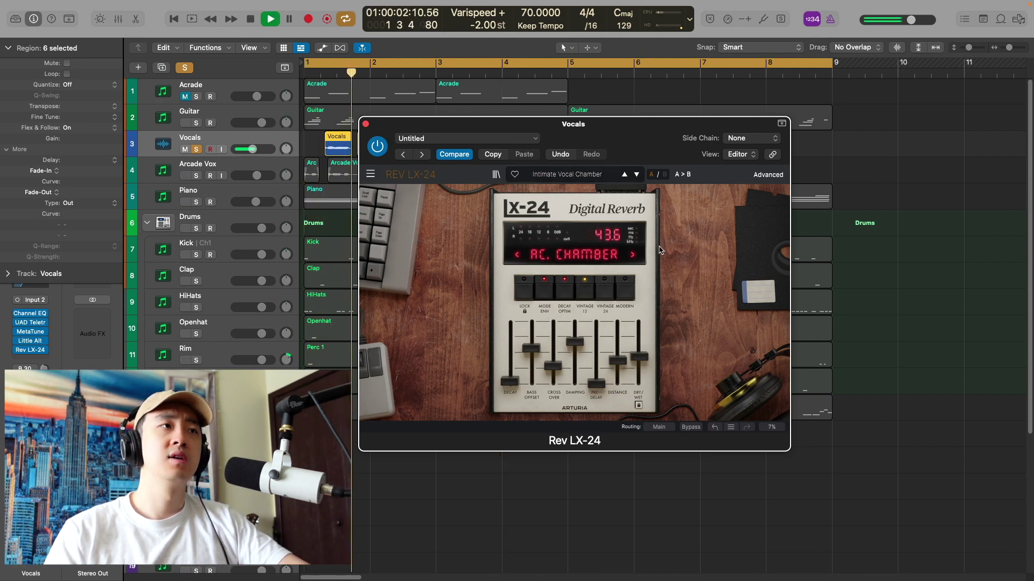
pyautogui.moveTo(639, 356); pyautogui.dragTo(639, 370)
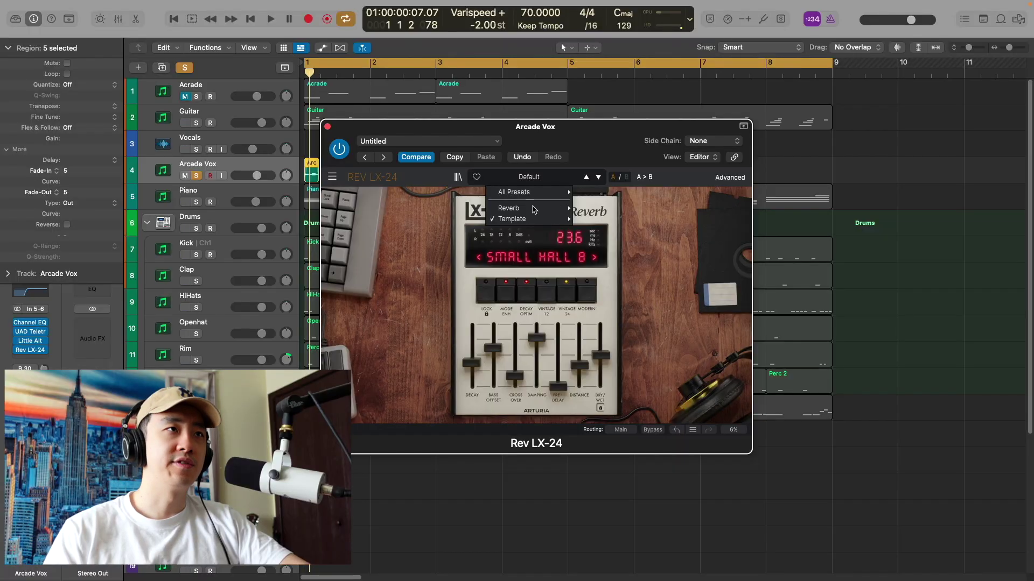
# - Try the Pumping Vocal Hall reverb preset on the Arcade Vox track with dry/wet at 22.8 during playback
pyautogui.moveTo(534, 210)
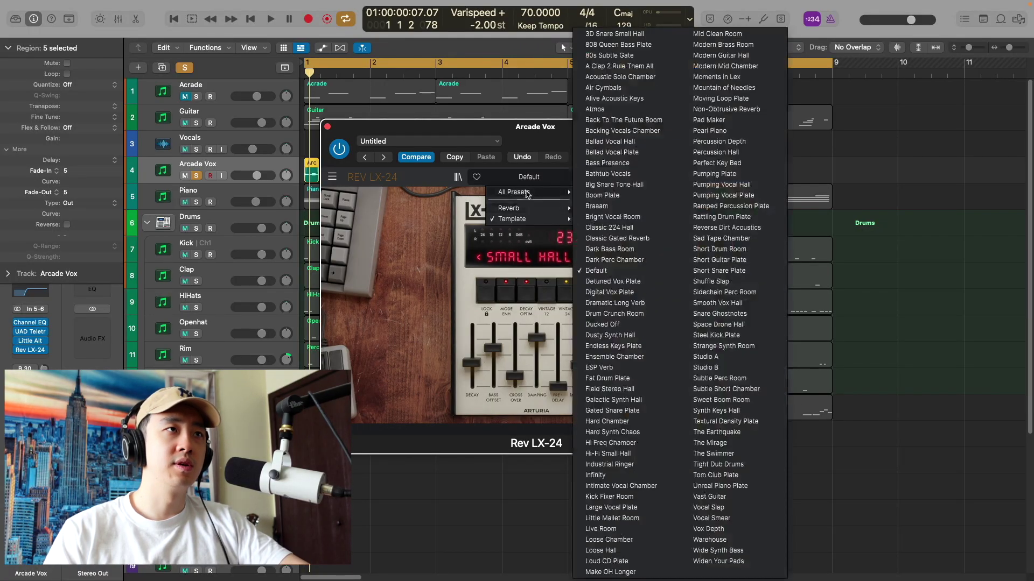
pyautogui.click(737, 184)
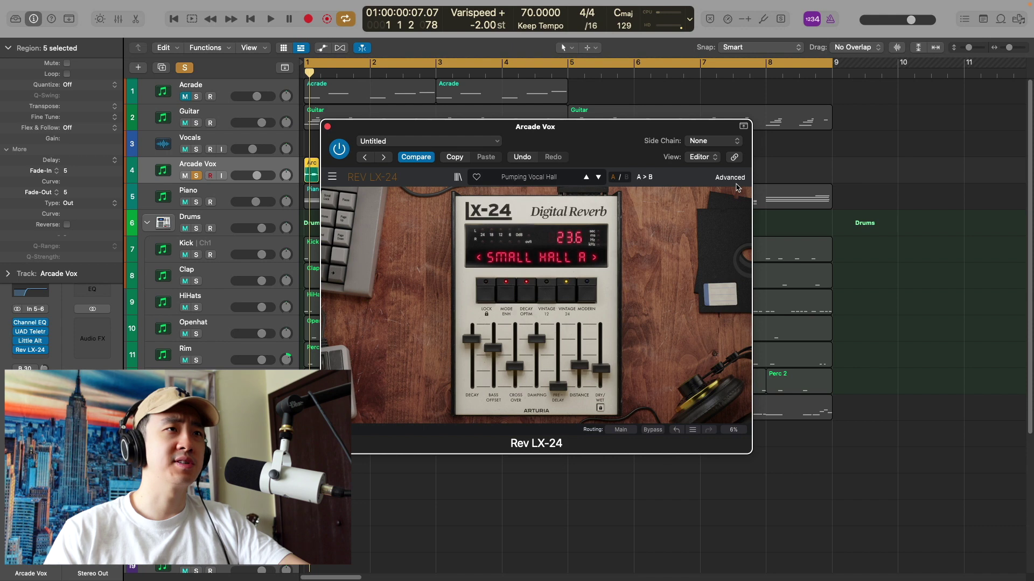
pyautogui.press('space')
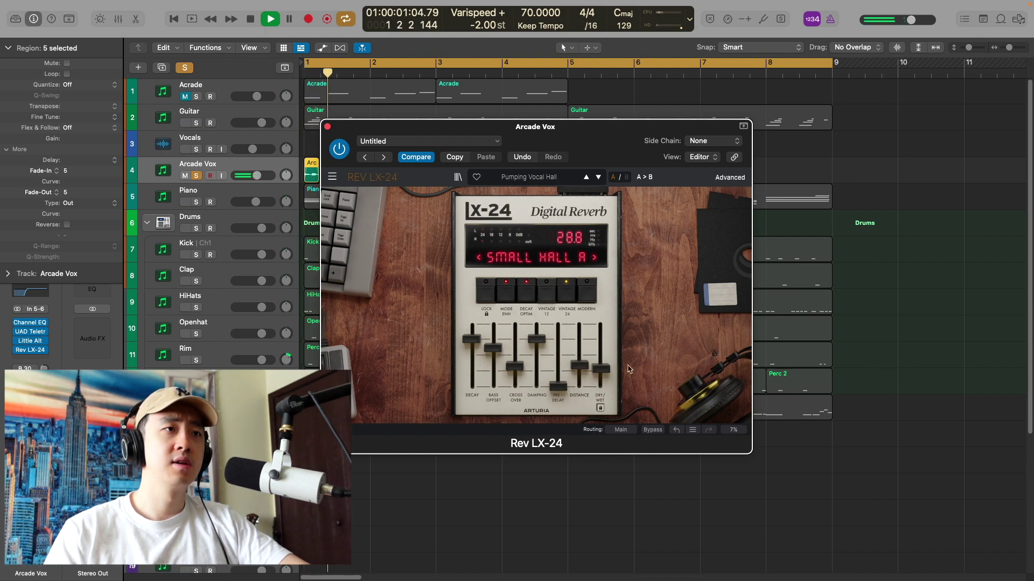
pyautogui.moveTo(600, 368); pyautogui.dragTo(600, 370)
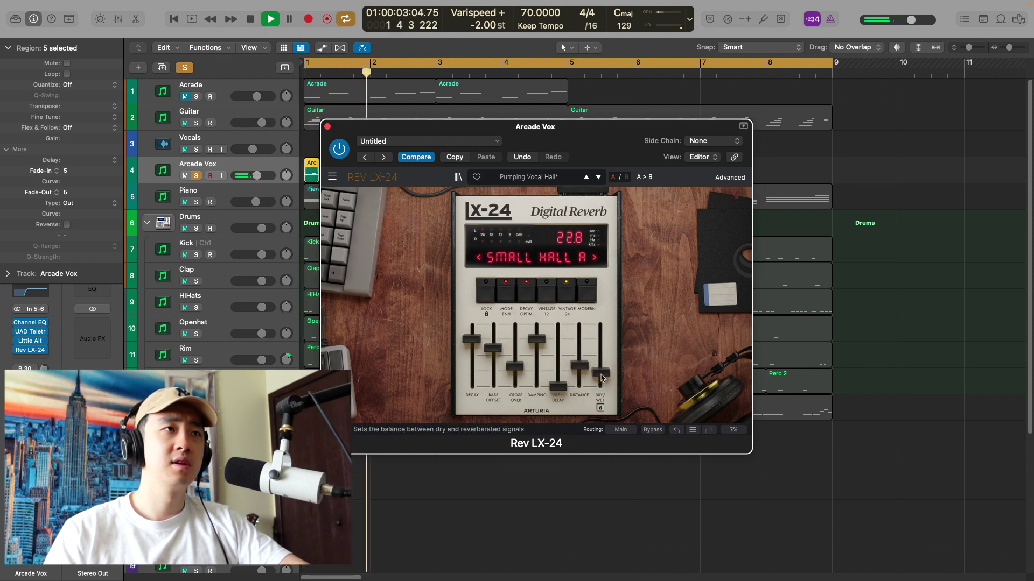
# - Load the Pumping Vocal Plate reverb preset on the Arcade Vox track, set dry/wet to 29.6, and stop playback
pyautogui.click(527, 177)
pyautogui.moveTo(521, 209)
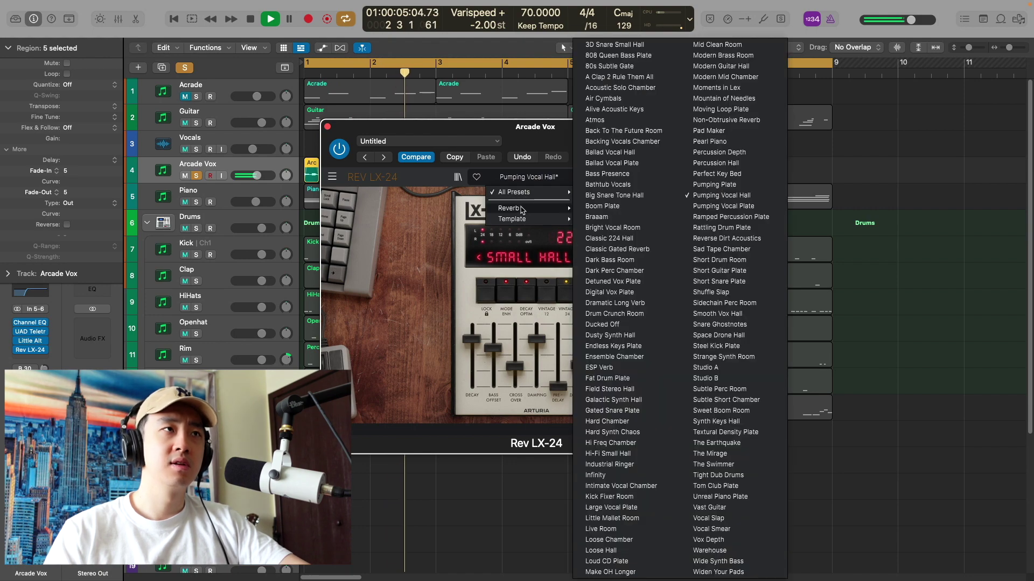
pyautogui.click(756, 206)
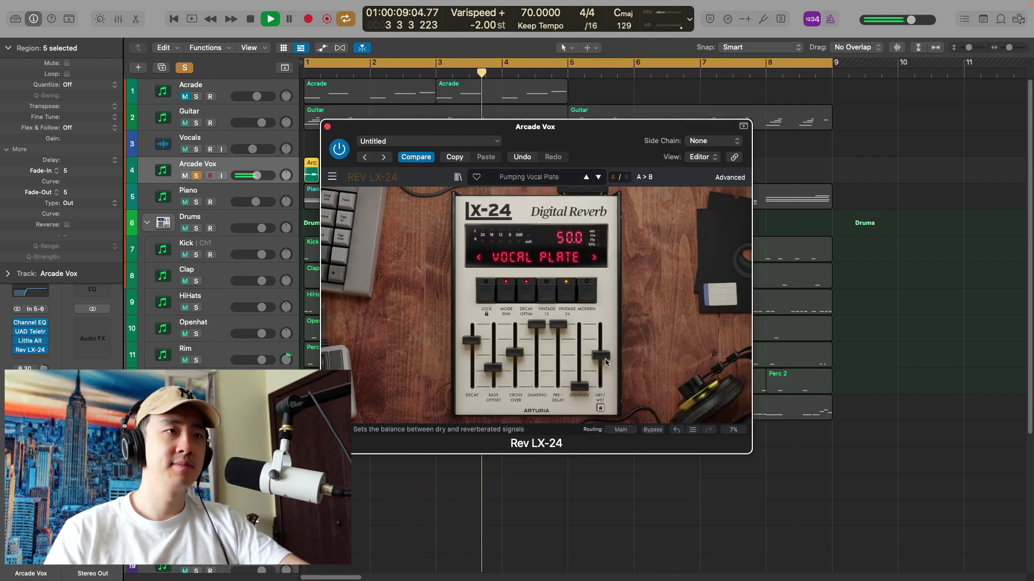
pyautogui.moveTo(600, 355); pyautogui.dragTo(603, 370)
pyautogui.press('space')
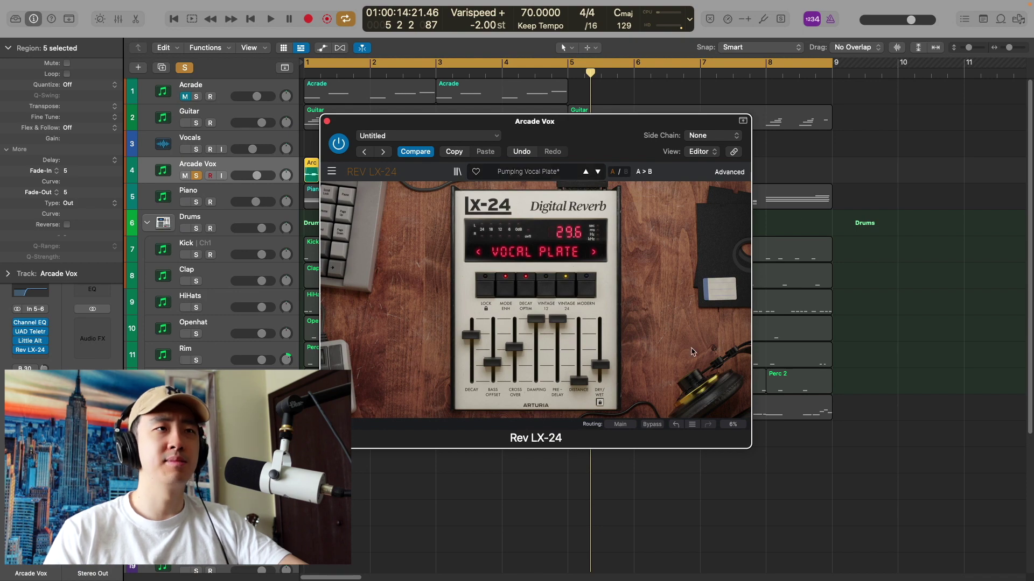
# - Adjust the reverb's Ducker Threshold in the advanced view while Arcade Vox plays, and return to the main view
pyautogui.click(730, 172)
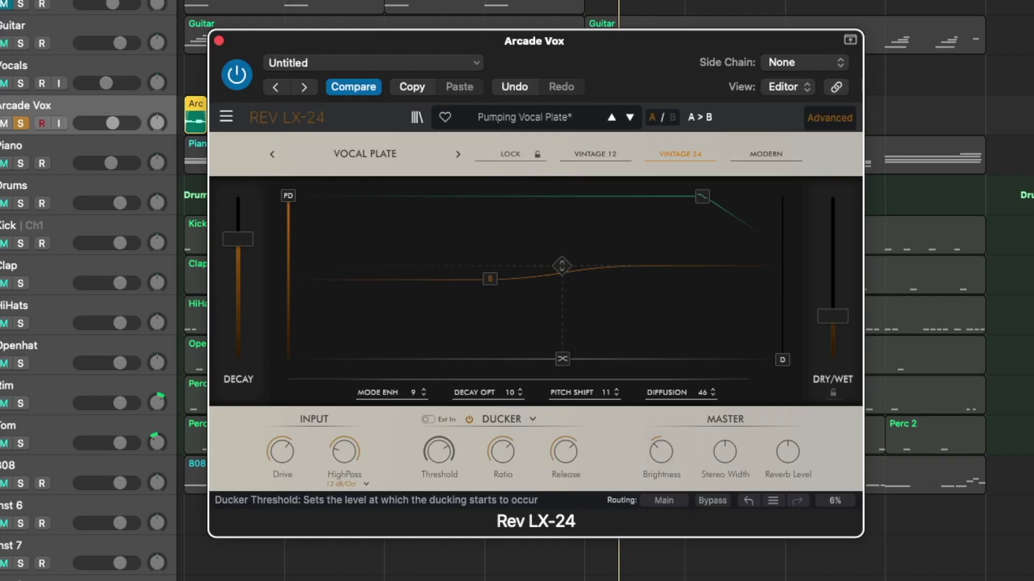
pyautogui.moveTo(439, 454)
pyautogui.press('space')
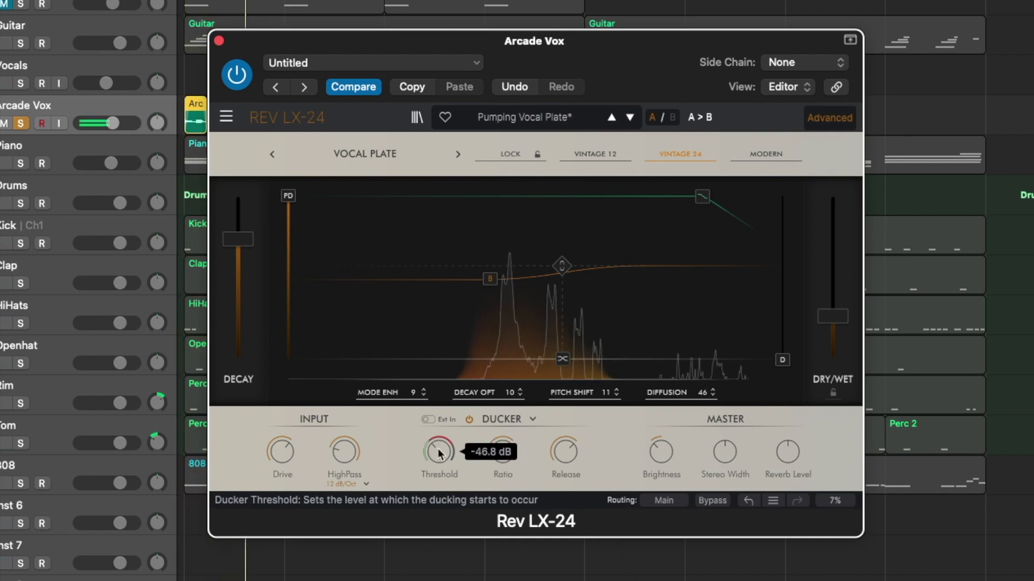
pyautogui.moveTo(438, 454)
pyautogui.mouseDown()
pyautogui.moveTo(439, 422)
pyautogui.moveTo(439, 461)
pyautogui.mouseUp()
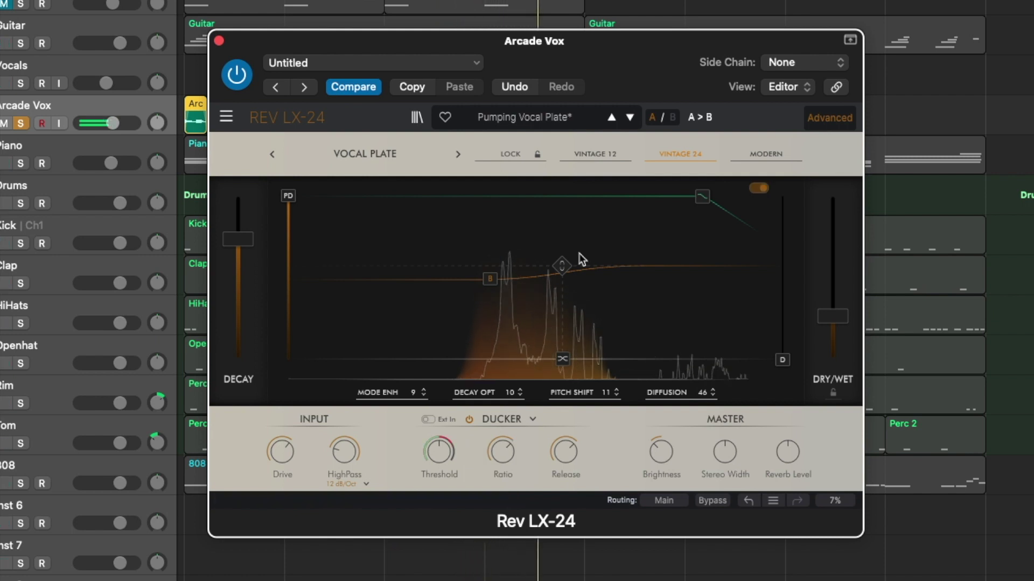
pyautogui.click(829, 117)
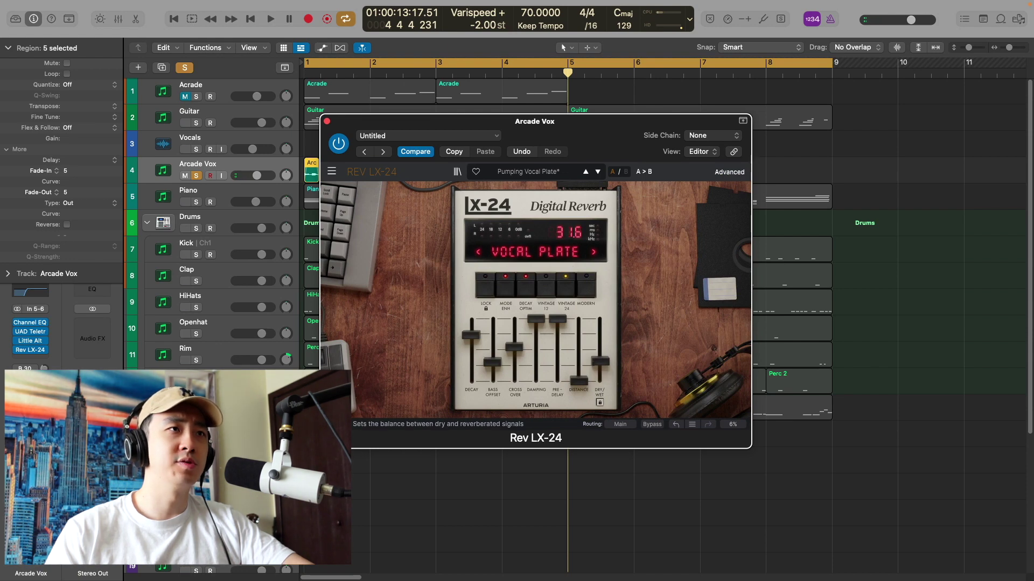
# - Replay Arcade Vox from the start with reverb dry/wet at 32.8, stop playback, and close the plug-in
pyautogui.press('Return')
pyautogui.press('space')
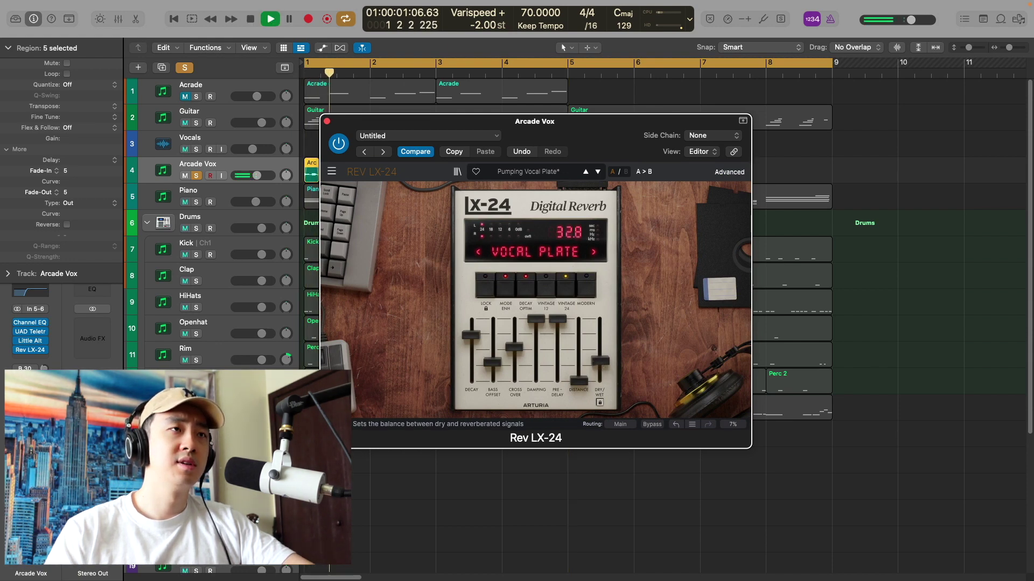
pyautogui.press('space')
pyautogui.click(326, 122)
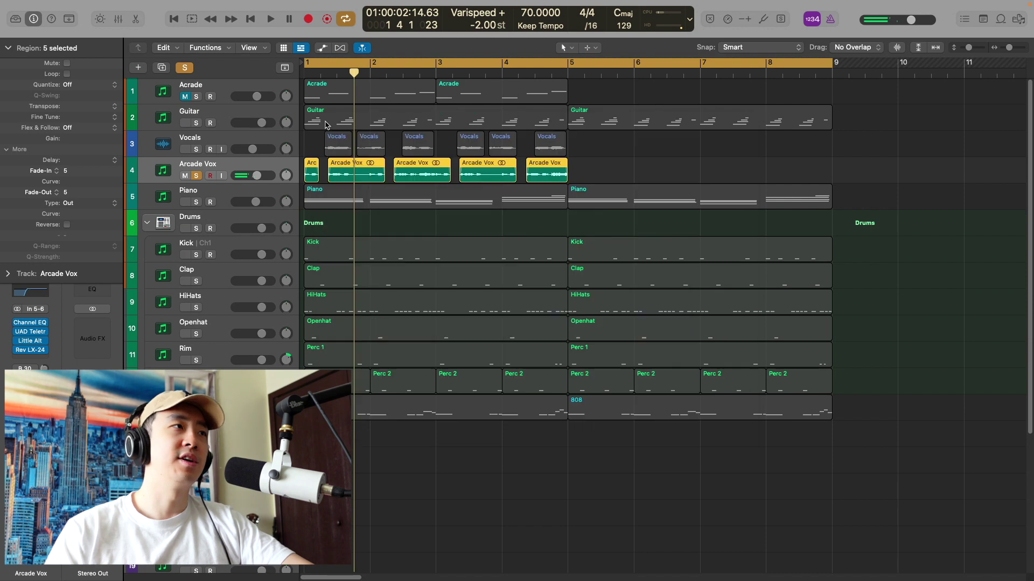
# - Solo Vocals and Guitar together with Arcade Vox and play them from the start
pyautogui.click(197, 149)
pyautogui.click(196, 123)
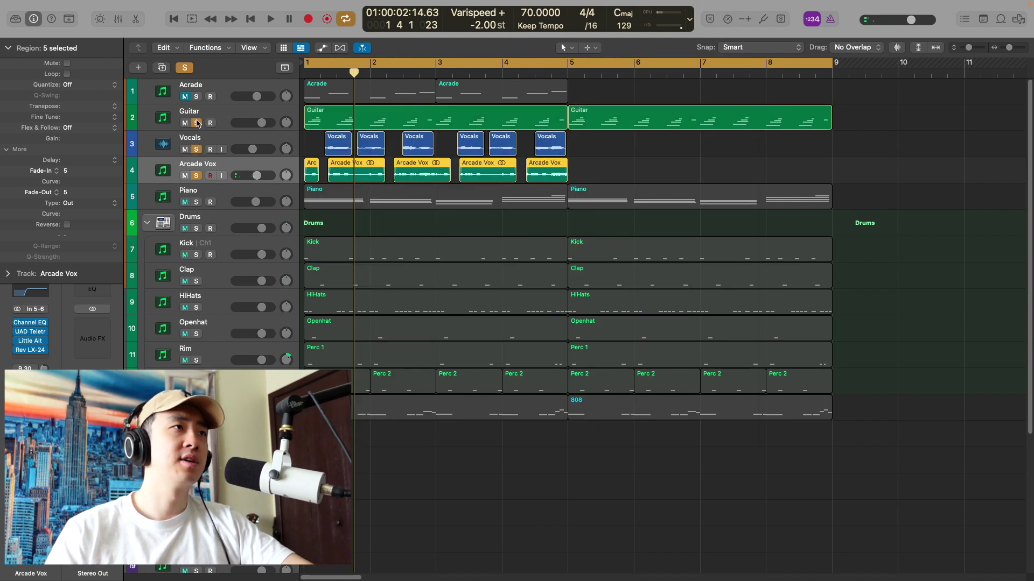
pyautogui.press('Return')
pyautogui.press('space')
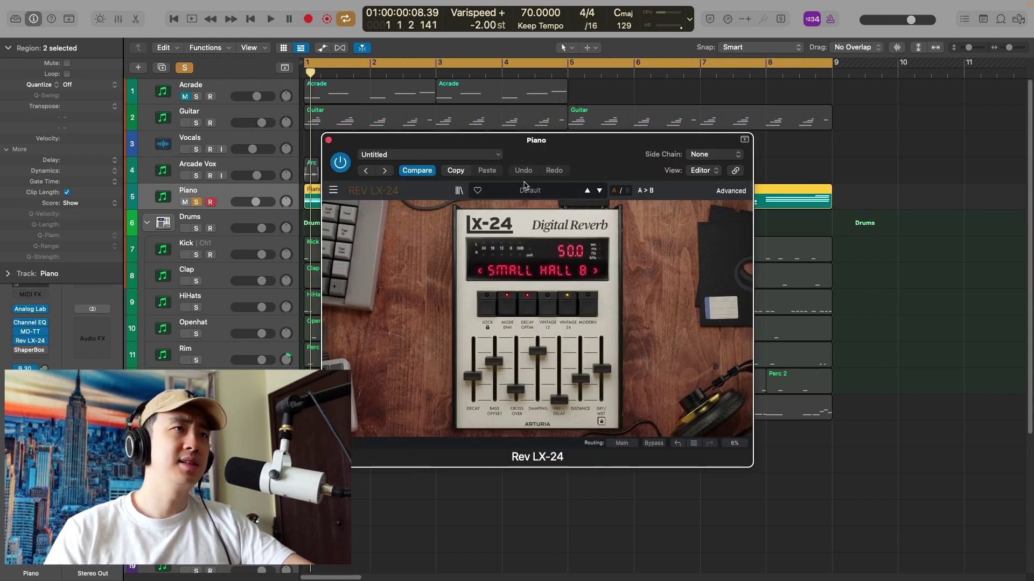
# - Try the Alive Acoustic Keys reverb preset on the Piano track with dry/wet at 26.8 during playback
pyautogui.click(526, 190)
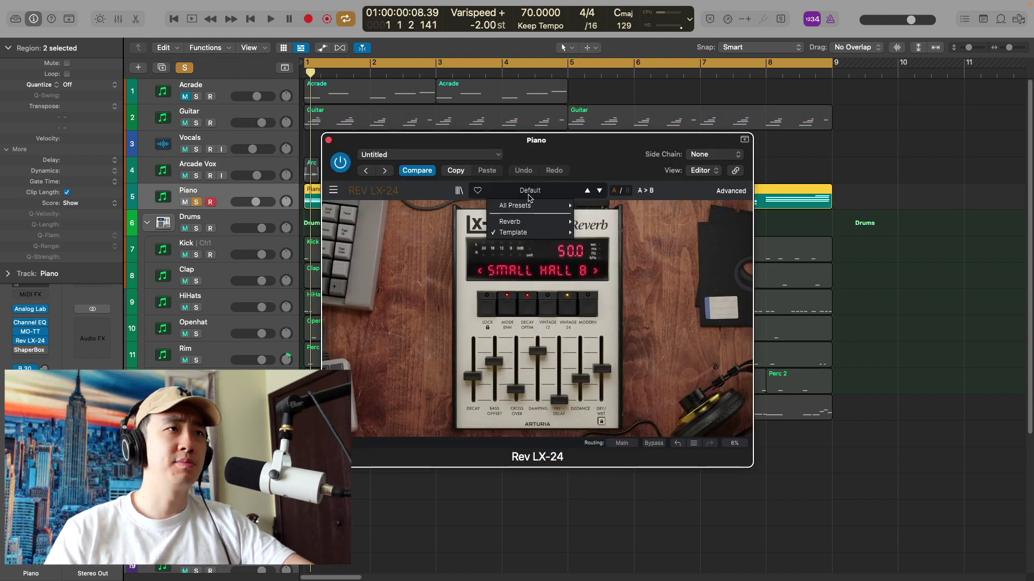
pyautogui.moveTo(528, 223)
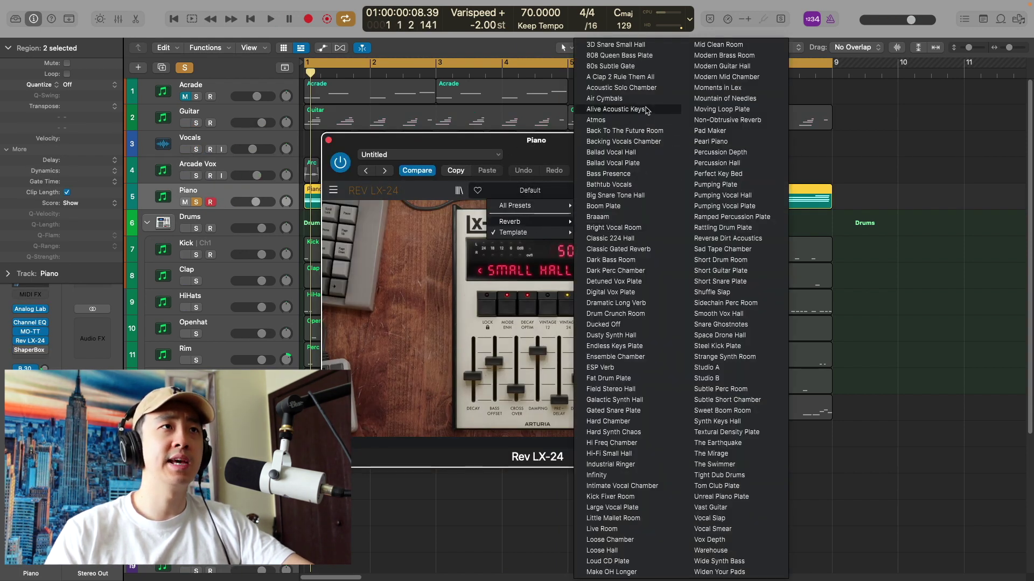
pyautogui.click(615, 109)
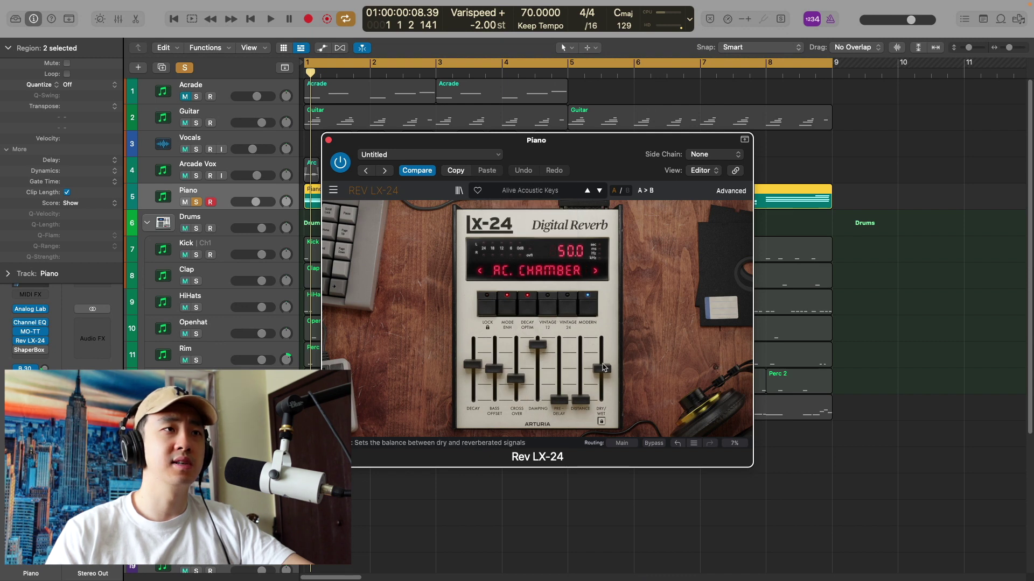
pyautogui.press('space')
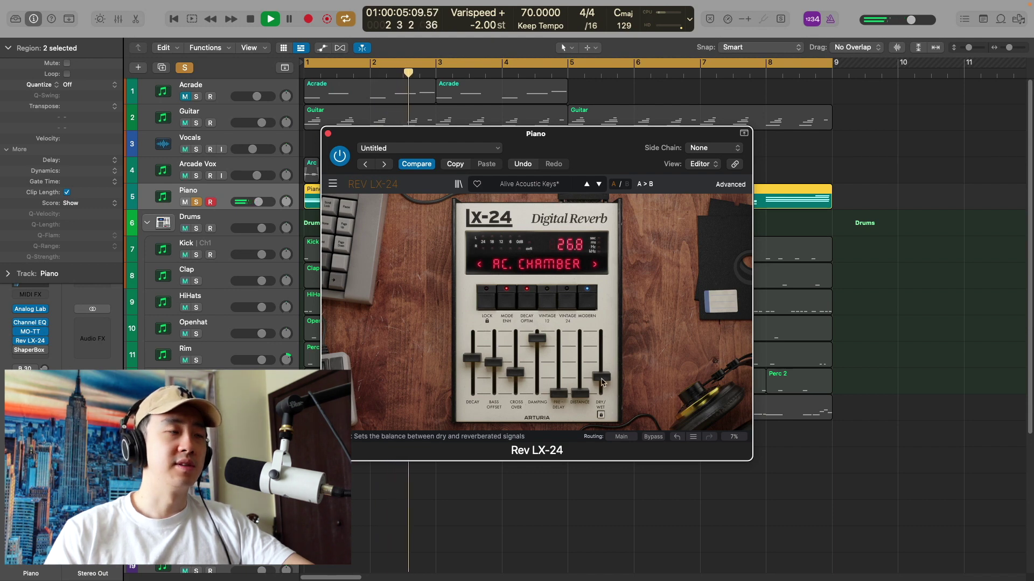
pyautogui.moveTo(590, 152); pyautogui.dragTo(589, 149)
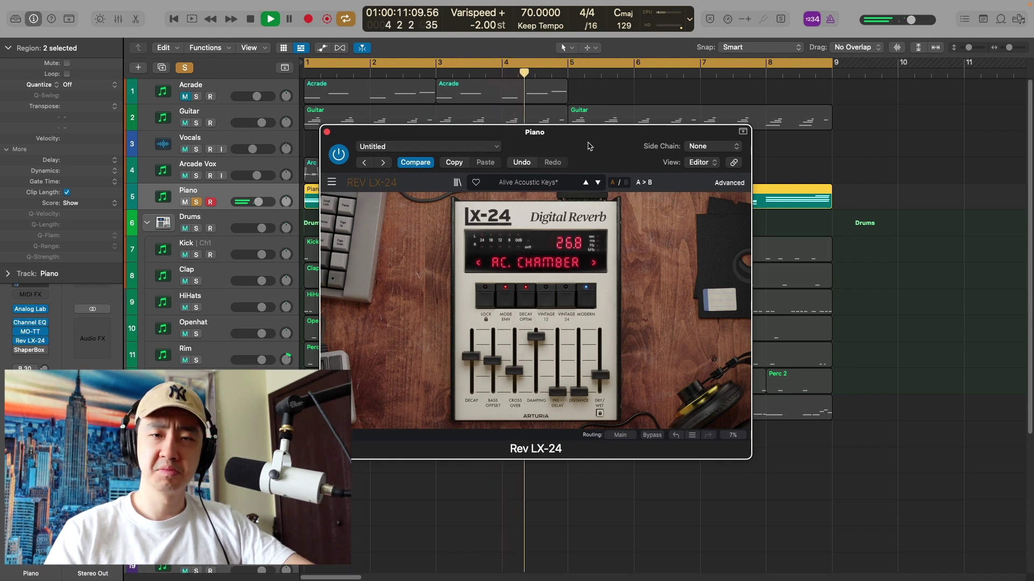
# - Load the Live Room reverb preset on the Piano track and raise its dry/wet mix to 99.2 during playback
pyautogui.click(526, 185)
pyautogui.moveTo(528, 215)
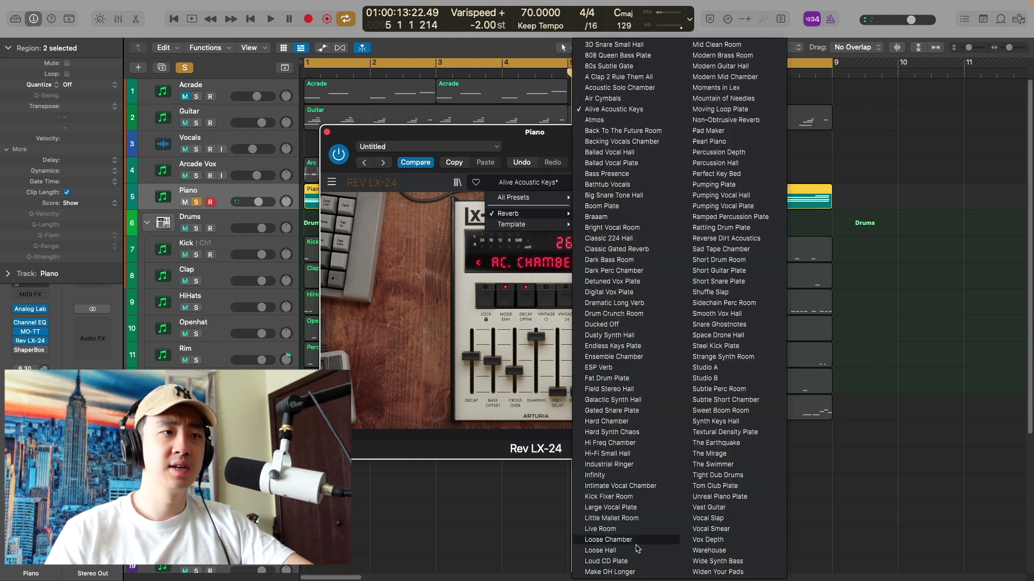
pyautogui.click(612, 533)
pyautogui.press('space')
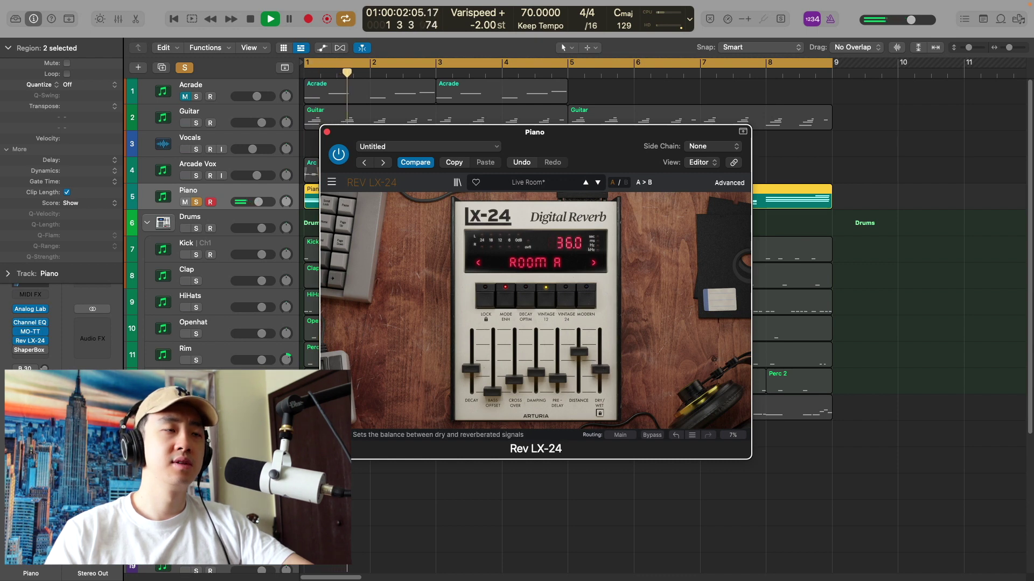
pyautogui.moveTo(600, 370); pyautogui.dragTo(600, 330)
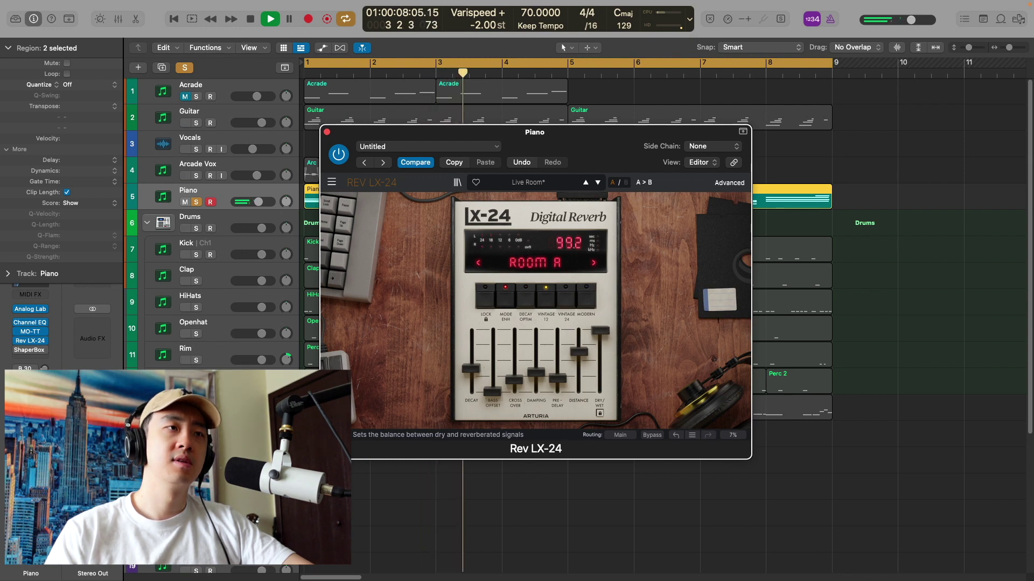
# - Lower the Live Room reverb's dry/wet mix on the Piano track to 24.2 and stop playback
pyautogui.moveTo(600, 330); pyautogui.dragTo(599, 375)
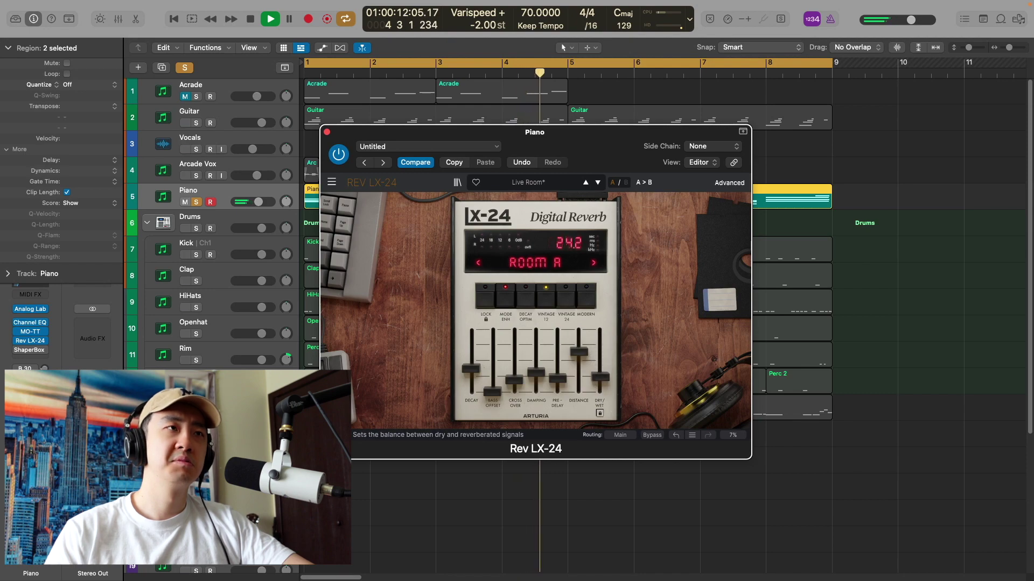
pyautogui.press('space')
# - Try the Mountain of Needles reverb preset on the Piano track during playback, with dry/wet at 100 and at 28.4
pyautogui.click(529, 182)
pyautogui.moveTo(539, 213)
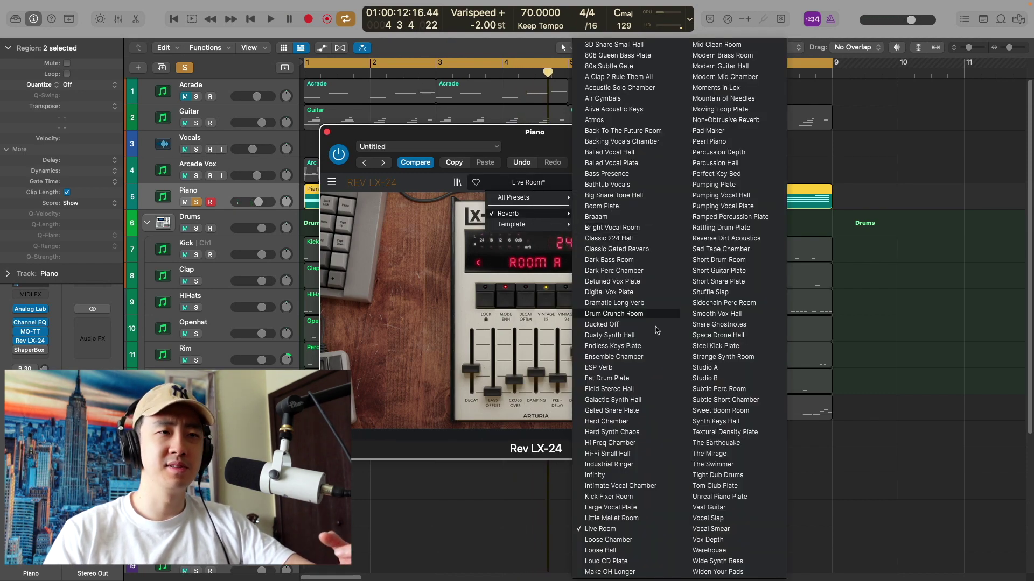
pyautogui.click(722, 99)
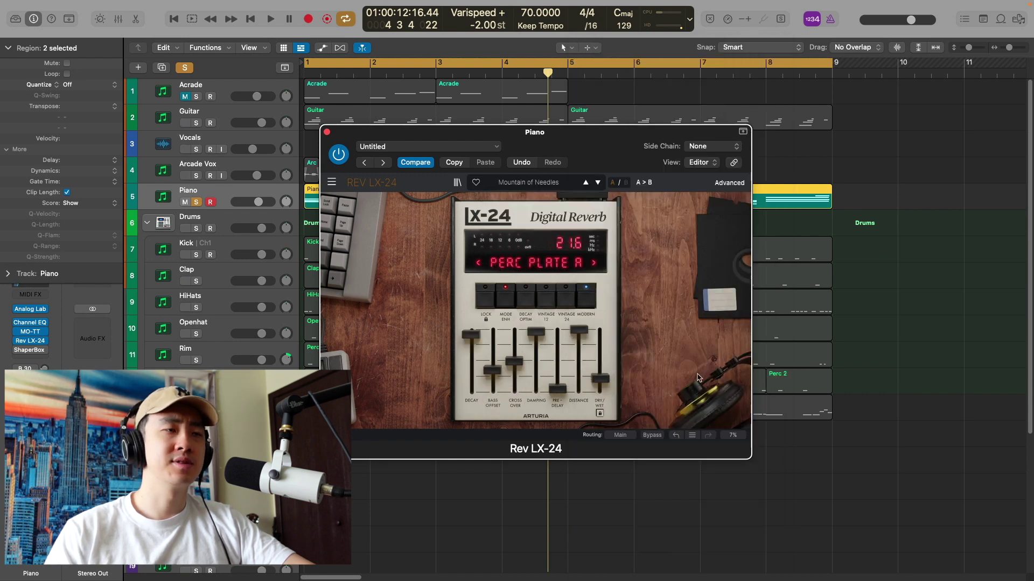
pyautogui.press('space')
pyautogui.moveTo(600, 379); pyautogui.dragTo(601, 329)
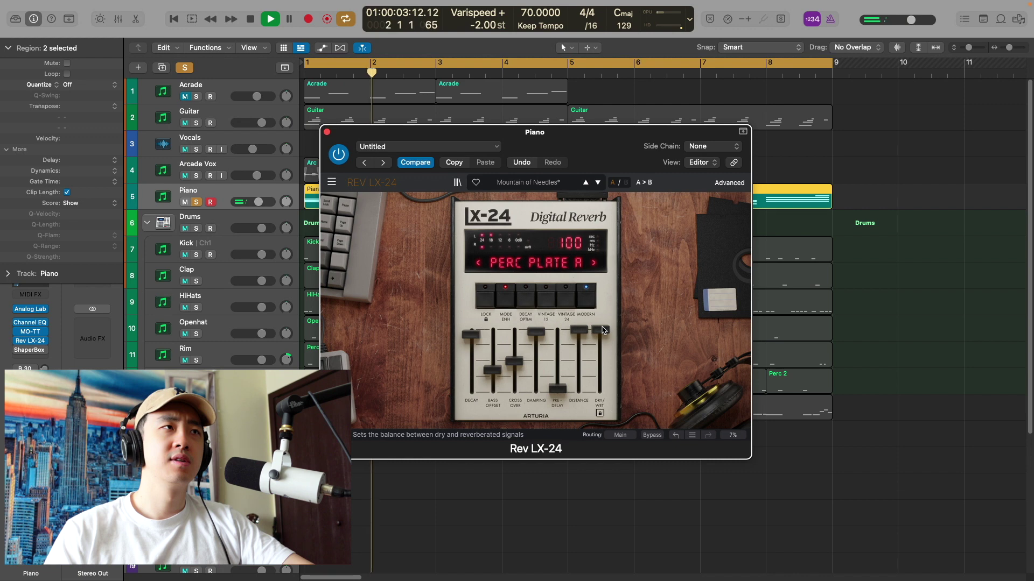
pyautogui.moveTo(602, 331); pyautogui.dragTo(599, 373)
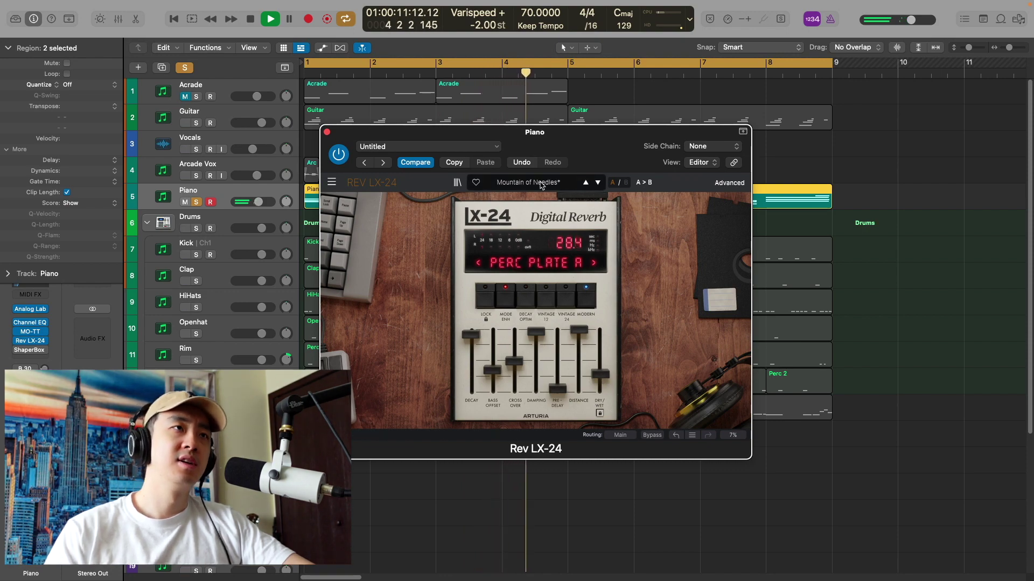
# - Load the Alive Acoustic Keys reverb preset on the Piano track, set its dry/wet mix to 24.8, and close the plug-in
pyautogui.click(541, 185)
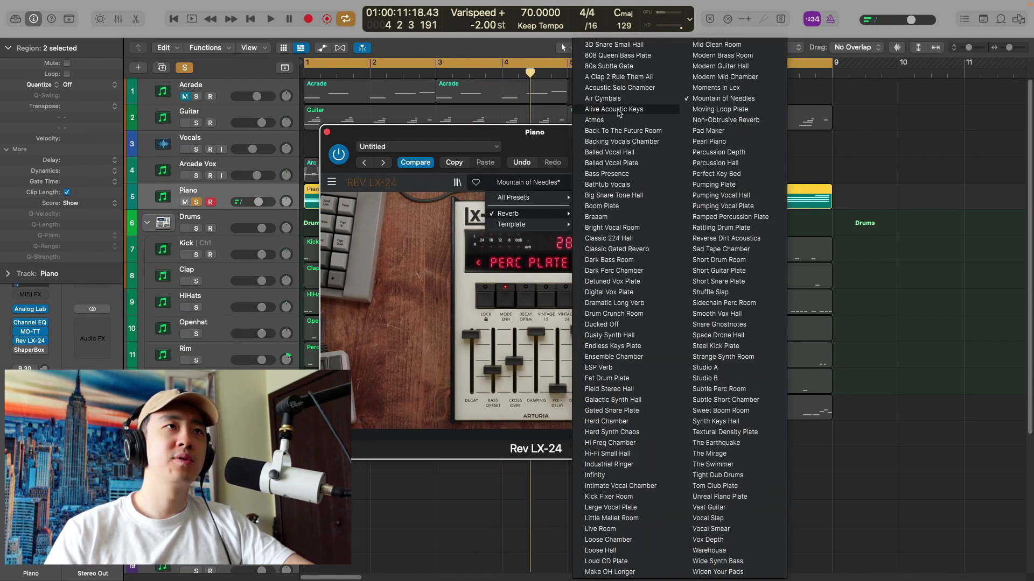
pyautogui.click(643, 116)
pyautogui.moveTo(605, 367); pyautogui.dragTo(606, 377)
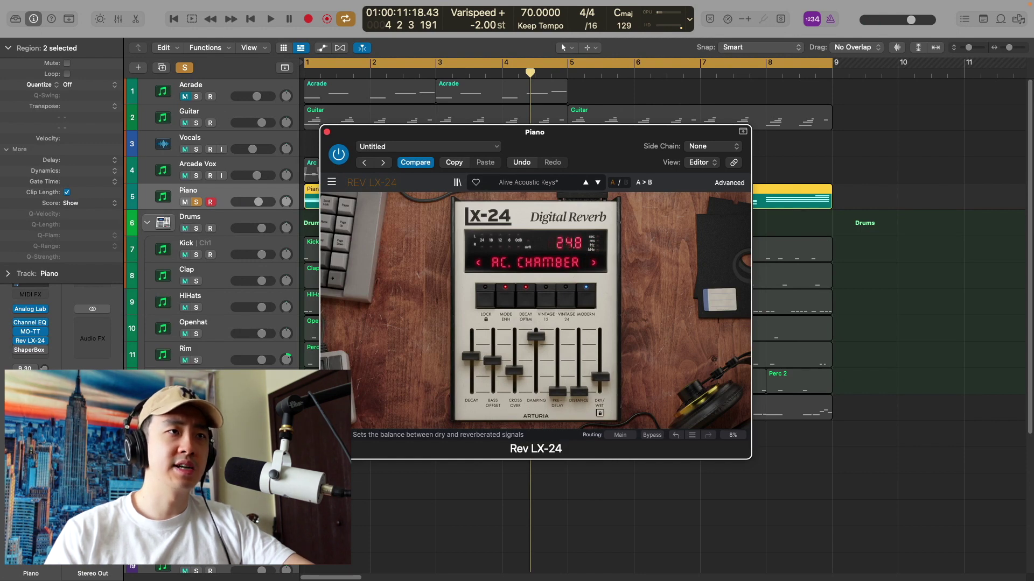
pyautogui.click(326, 132)
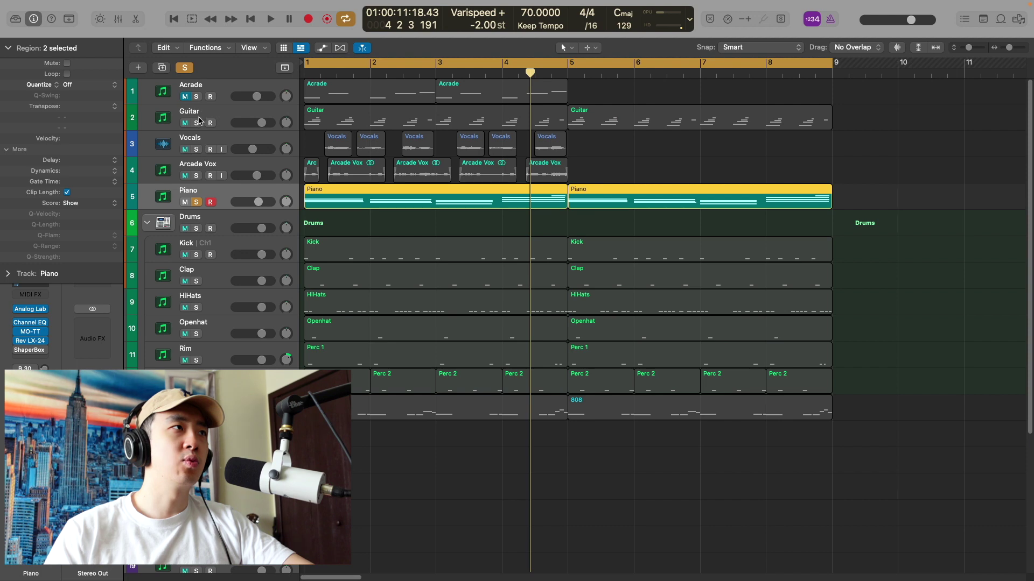
# - Turn off solo mode for the project and play the full arrangement
pyautogui.click(184, 67)
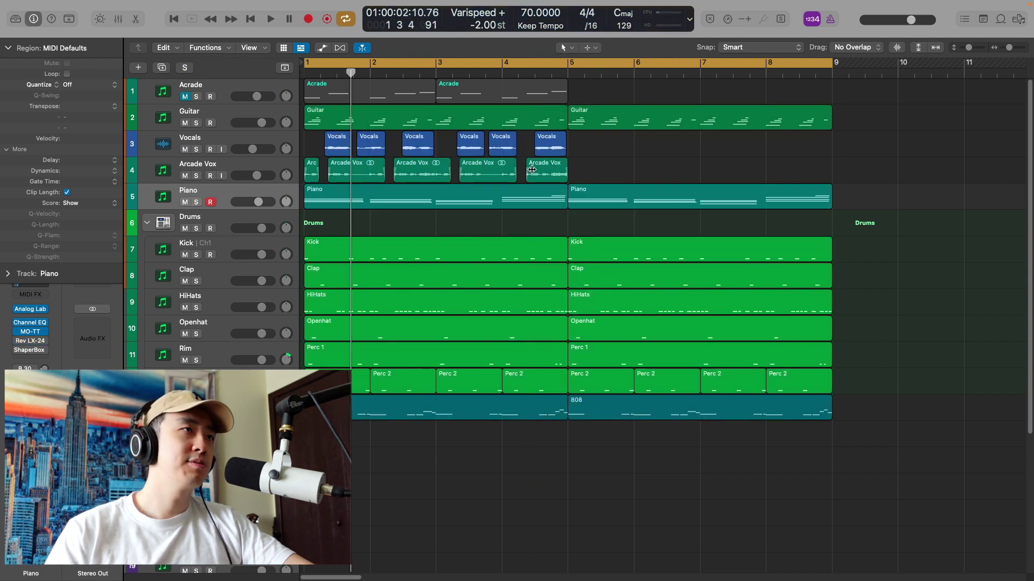
pyautogui.press('space')
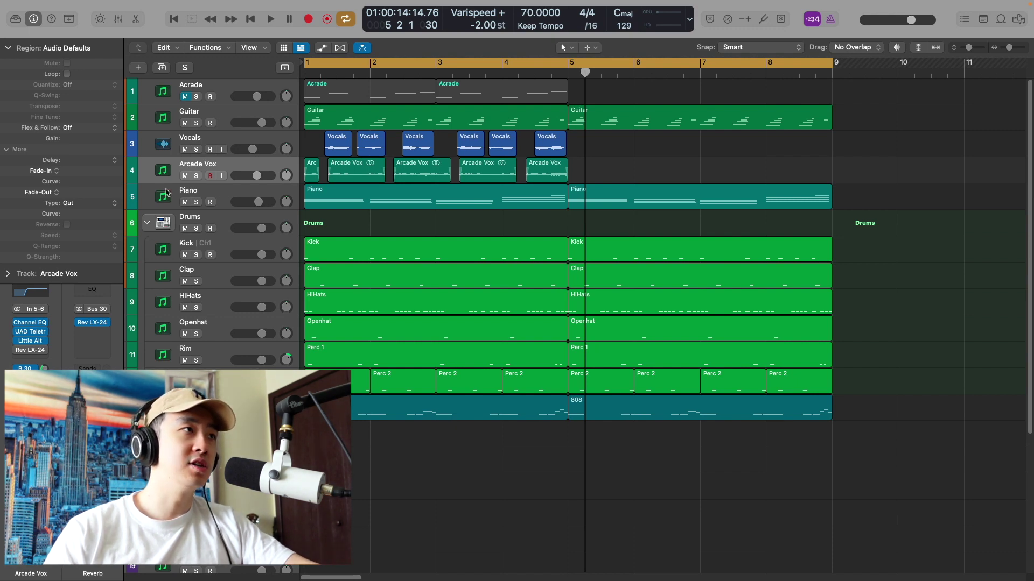
# - Inspect the Guitar and Arcade Vox channel strips with their reverb send, and play the full beat from the start
pyautogui.click(166, 193)
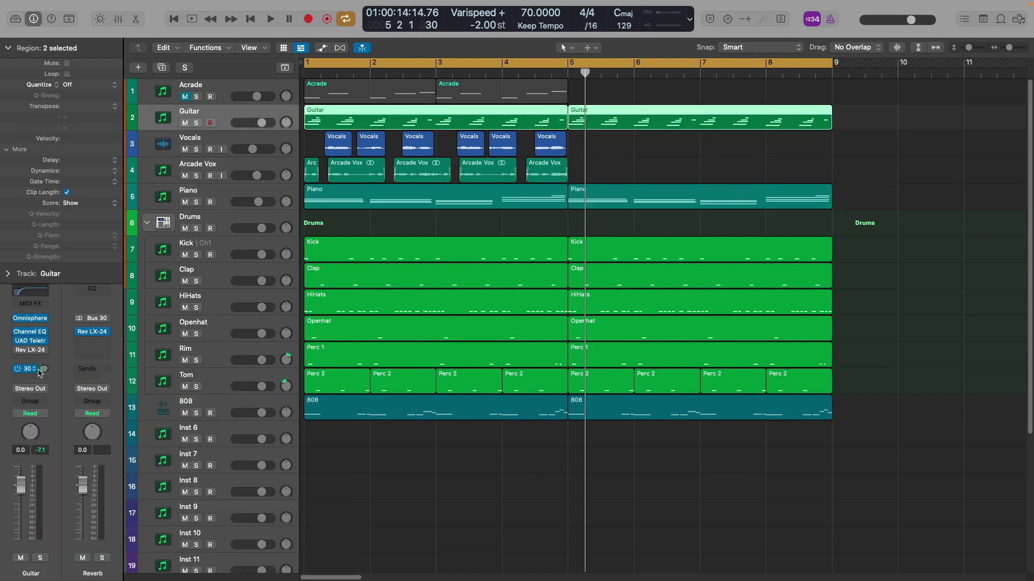
pyautogui.click(173, 155)
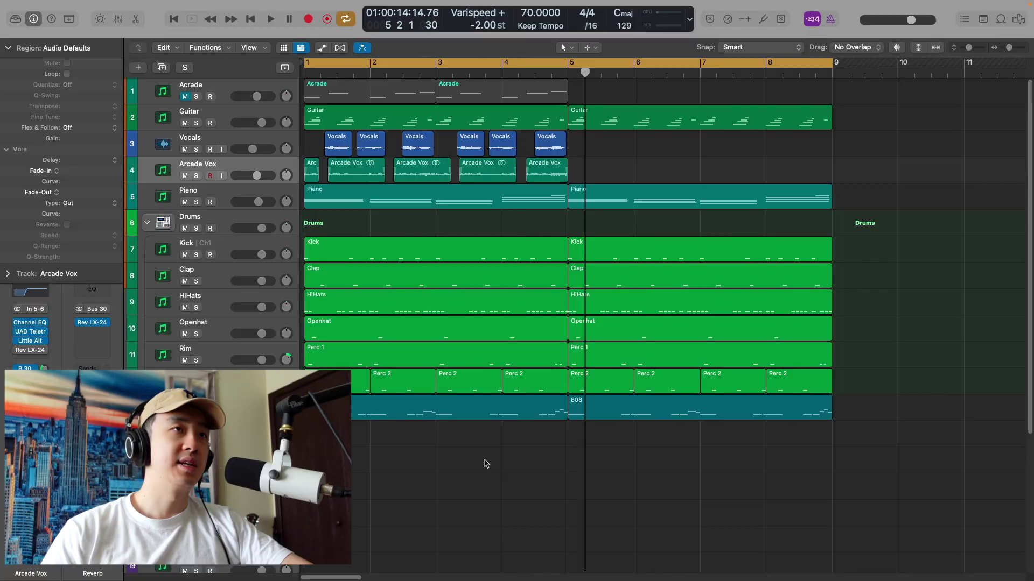
pyautogui.press('Return')
pyautogui.press('space')
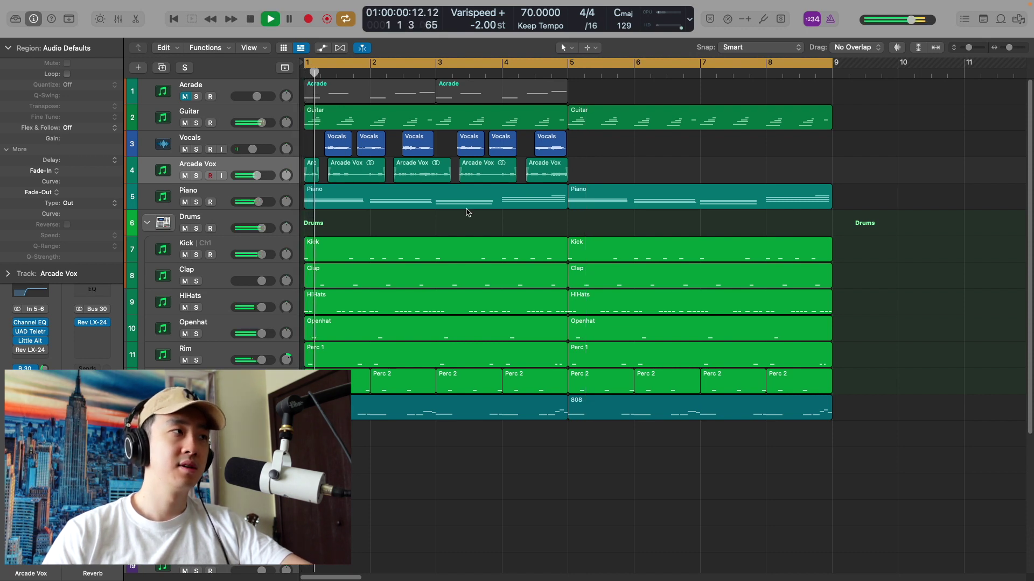